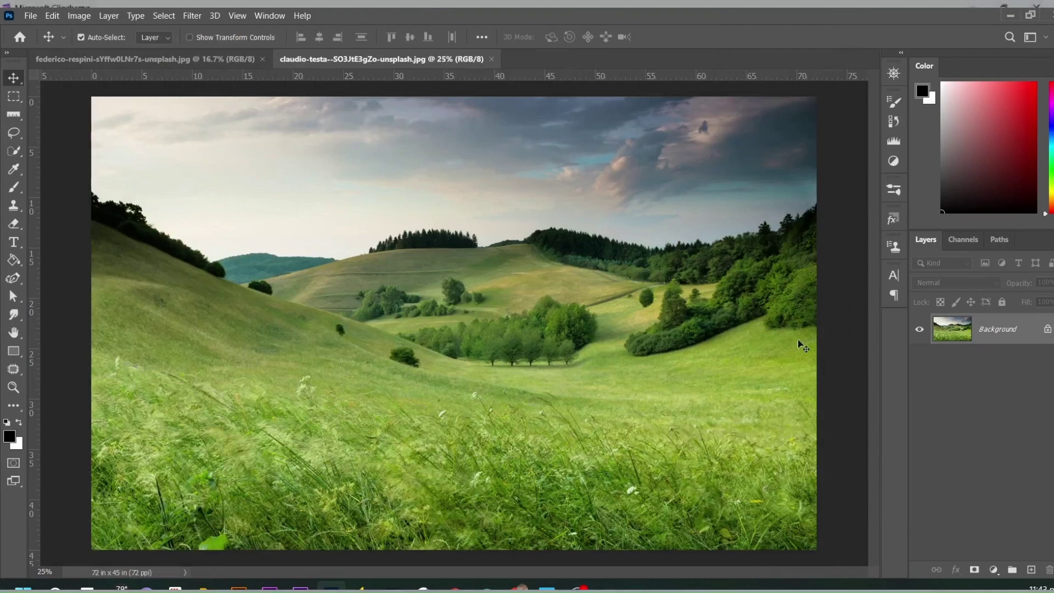
Unlock and duplicate the hills photo layer, then Quick Select its sky.
click(1048, 329)
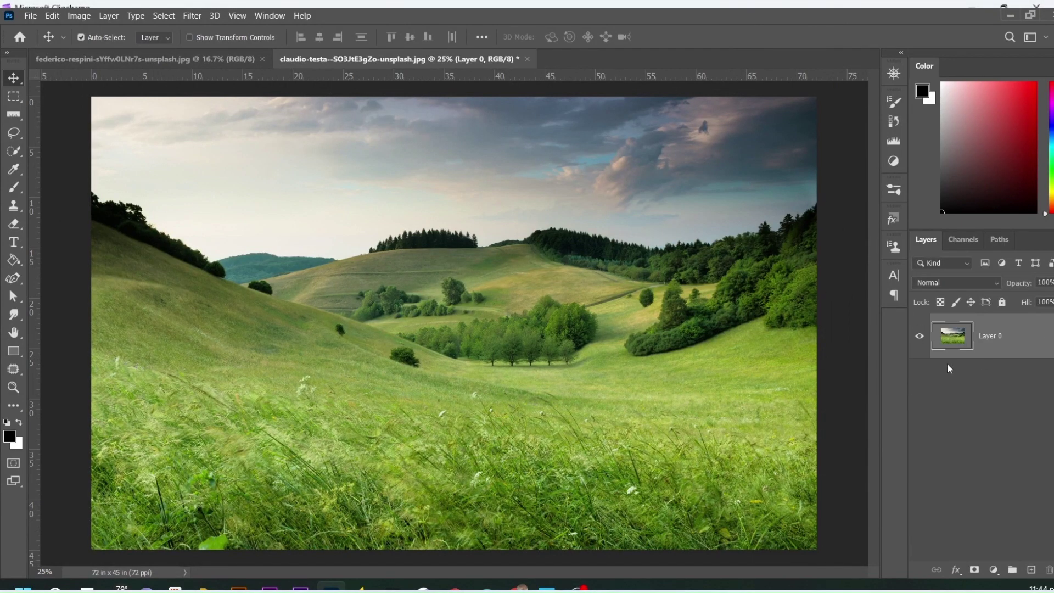
key(ctrl+j)
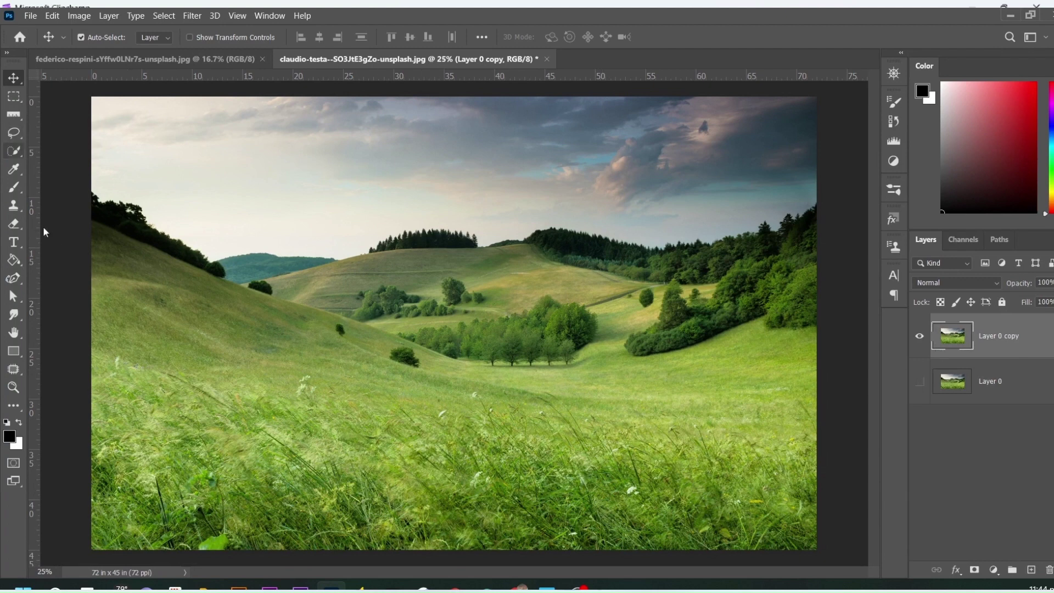
key(w)
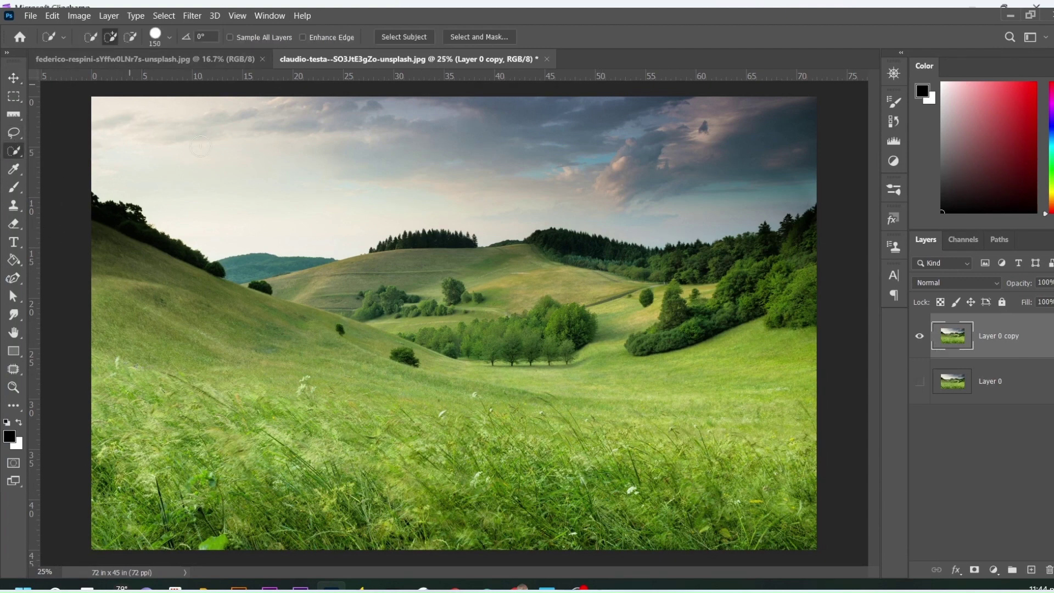
click(204, 141)
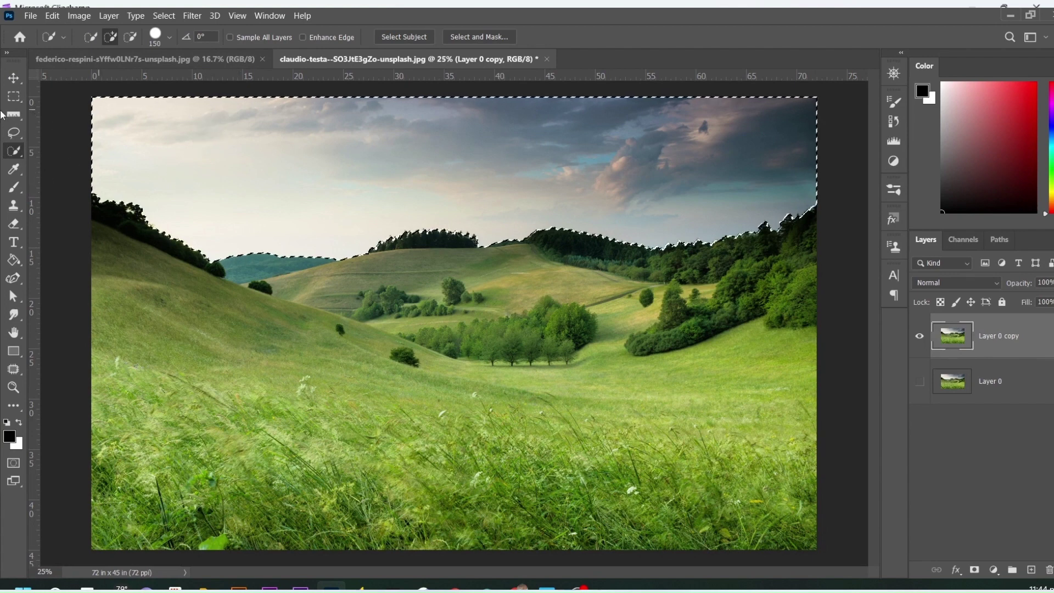
Mask out the sky on the duplicate and pull the sunset photo into a floating window.
click(975, 571)
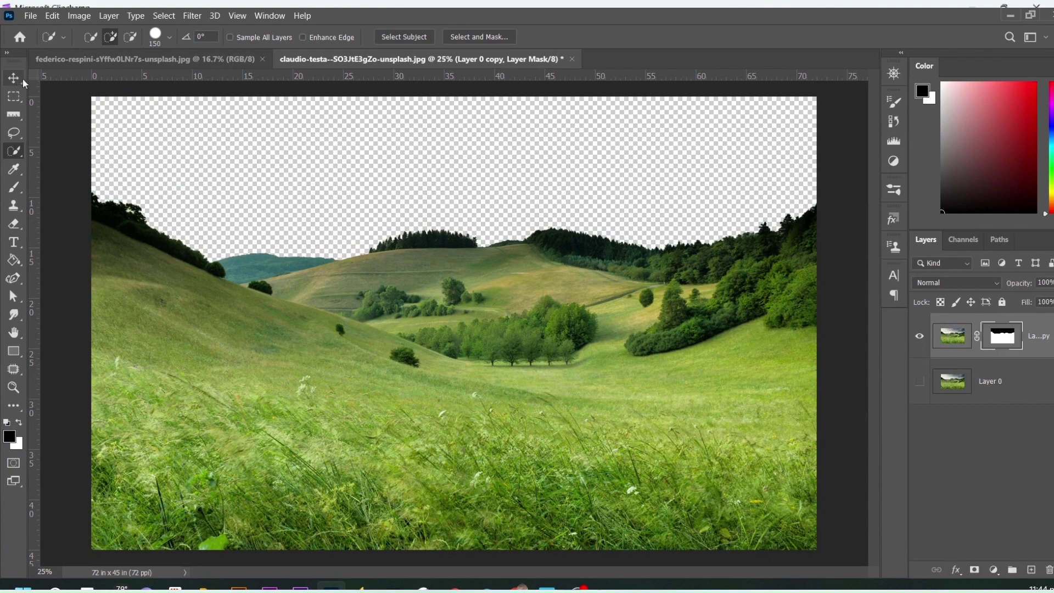
click(14, 78)
mouse_move(228, 58)
mouse_down()
mouse_move(246, 266)
mouse_move(439, 205)
mouse_up()
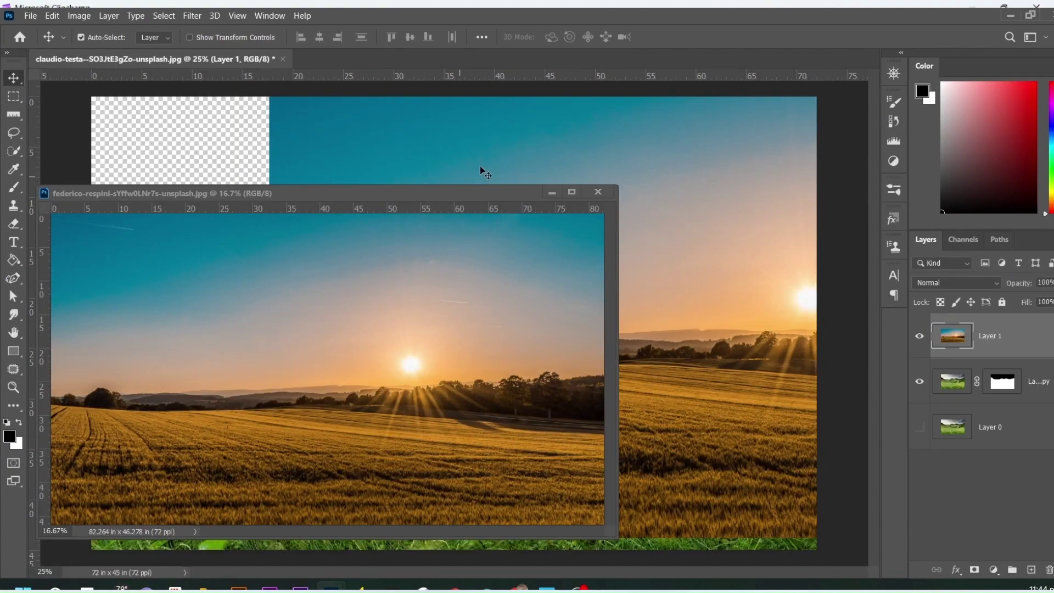
Place the sunset photo into the hills document as Layer 1 and convert it to a smart object.
click(561, 189)
drag(605, 214, 453, 240)
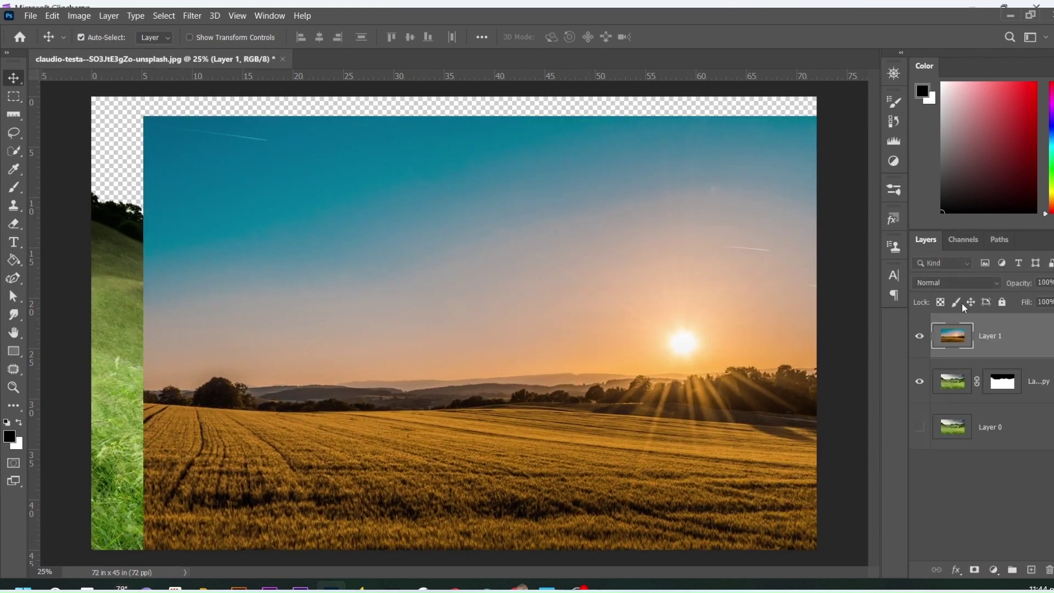
right_click(1027, 343)
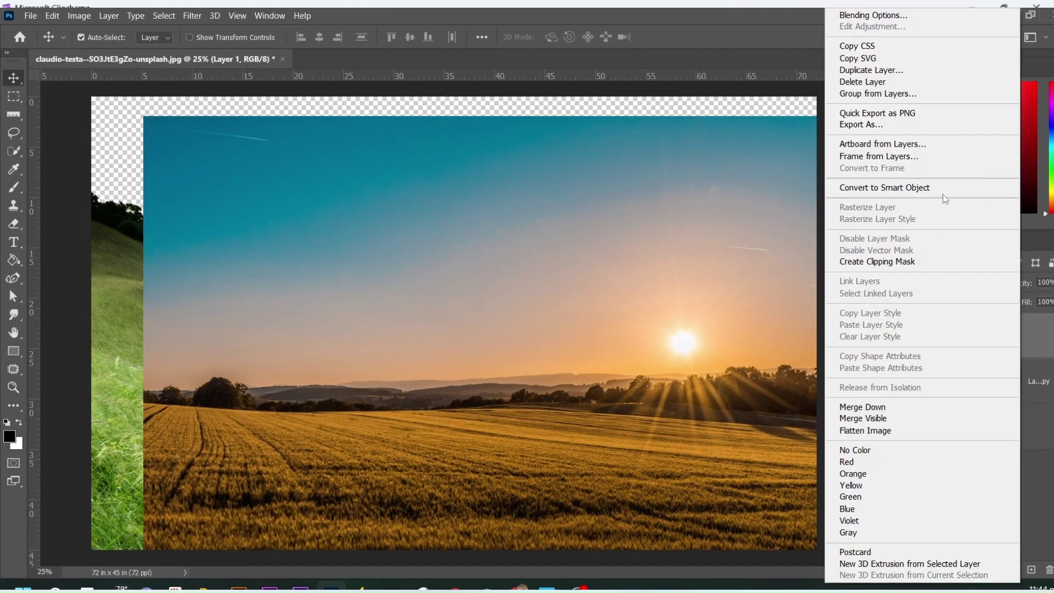
click(952, 187)
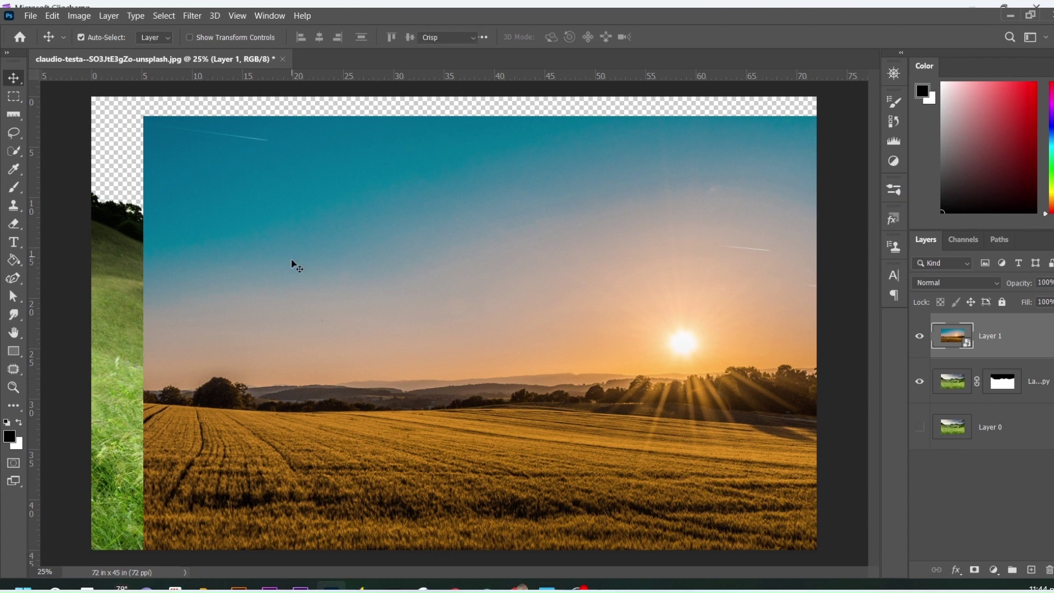
Free-transform the sunset smart object to cover the whole canvas.
key(ctrl+t)
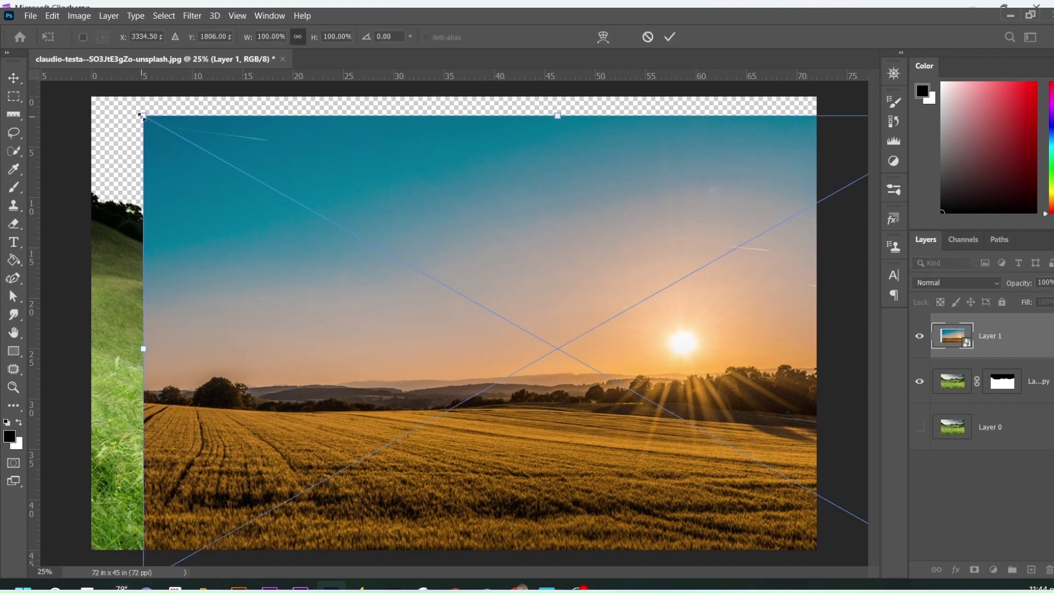
drag(141, 116, 90, 96)
mouse_move(440, 165)
mouse_down()
mouse_move(277, 158)
mouse_move(289, 164)
mouse_up()
drag(851, 322, 758, 318)
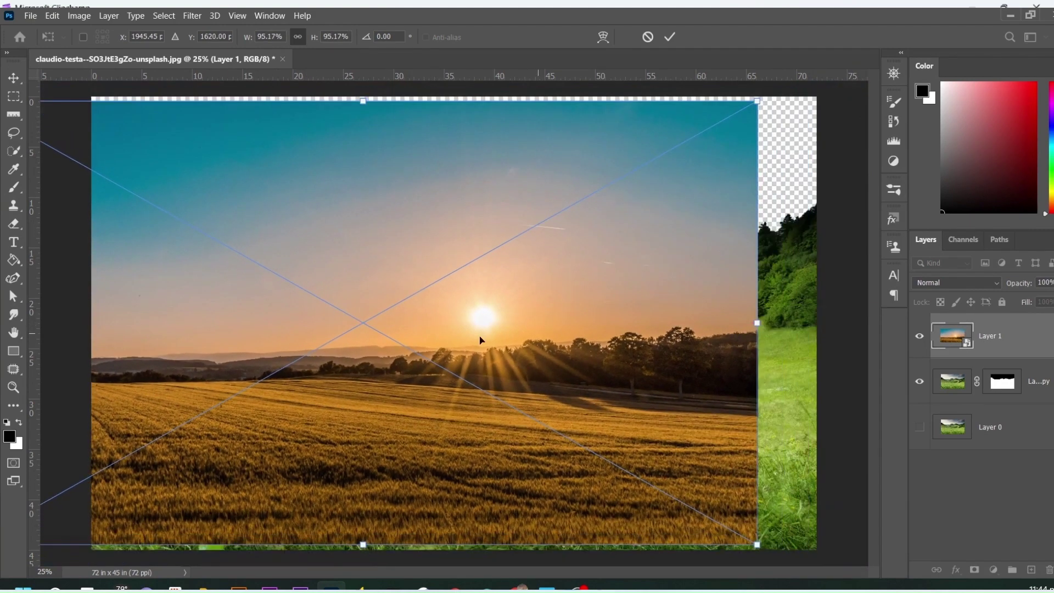
drag(483, 341, 607, 324)
drag(859, 544, 845, 533)
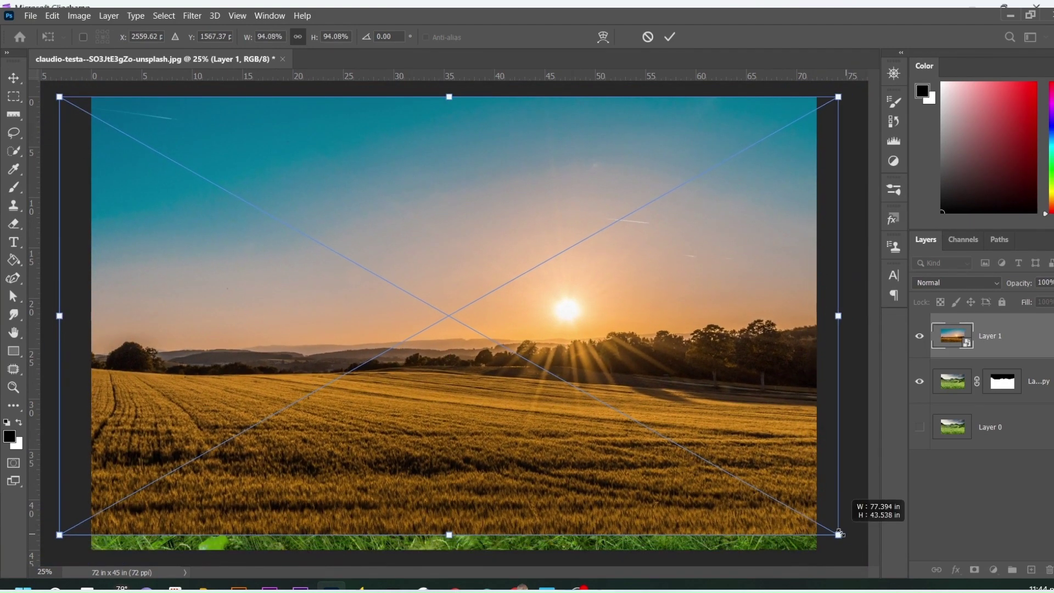
key(Return)
Move the sunset layer beneath the masked hills and shift it so the sun shows.
key(t)
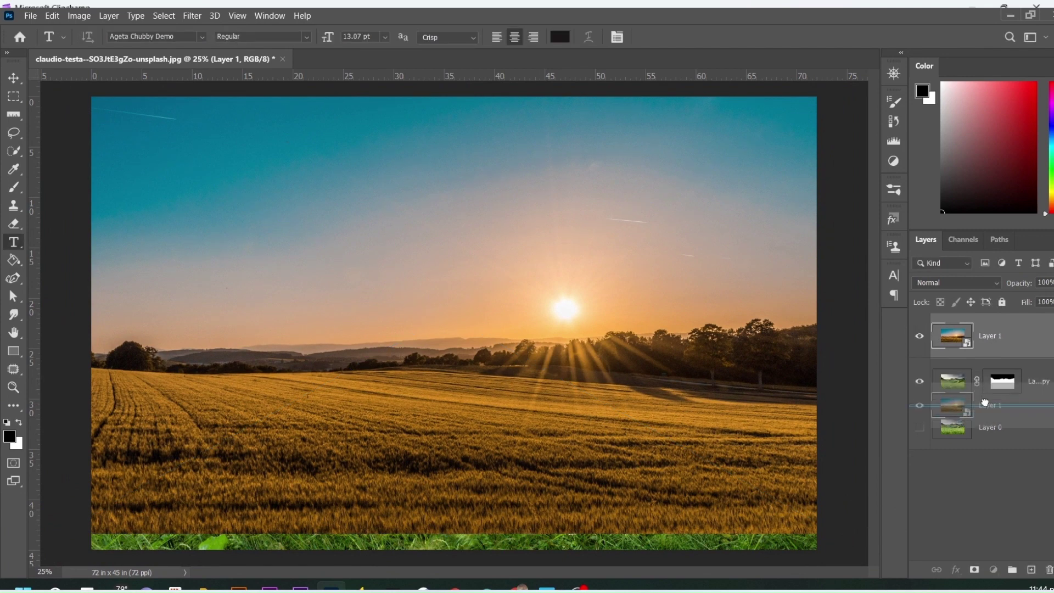
drag(983, 352, 983, 405)
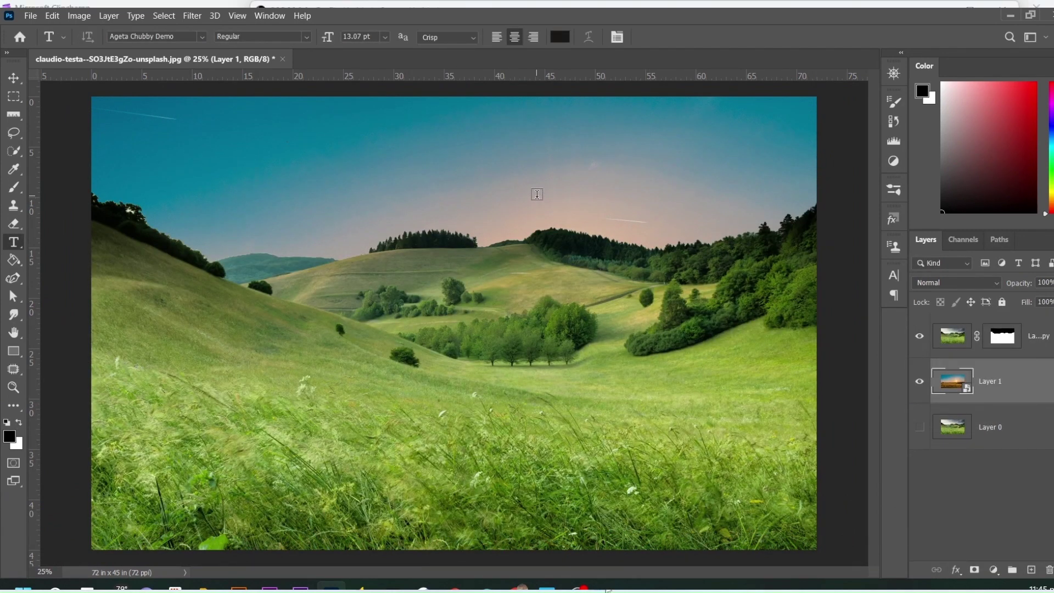
key(v)
mouse_move(614, 190)
mouse_down()
mouse_move(599, 151)
mouse_move(587, 198)
mouse_move(635, 190)
mouse_move(529, 195)
mouse_up()
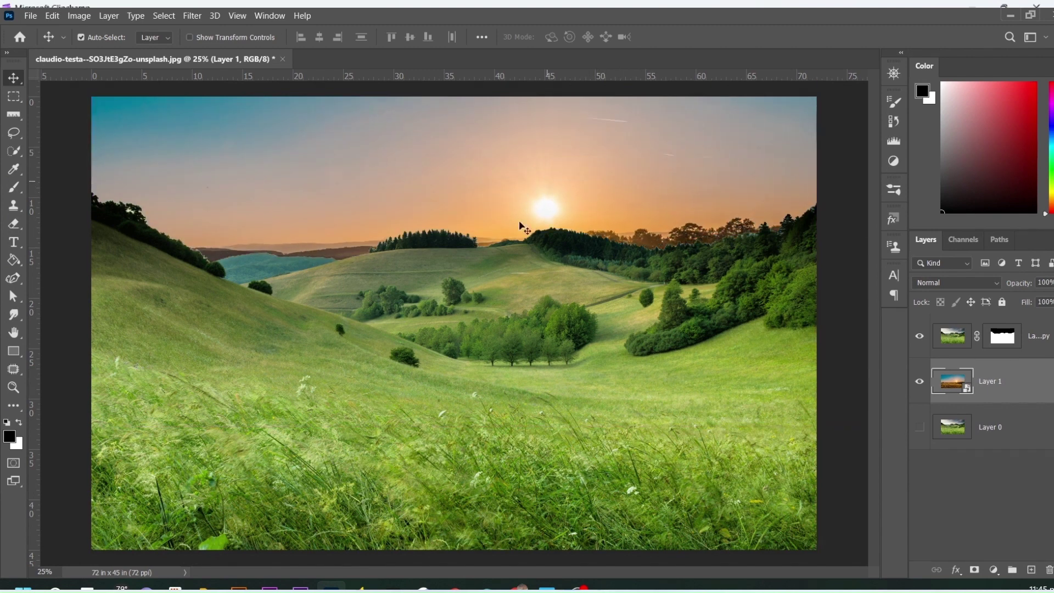
Scale the sunset to about 116% and position it so the sun sits above the right treeline.
click(189, 37)
drag(429, 434, 438, 454)
drag(417, 193, 513, 222)
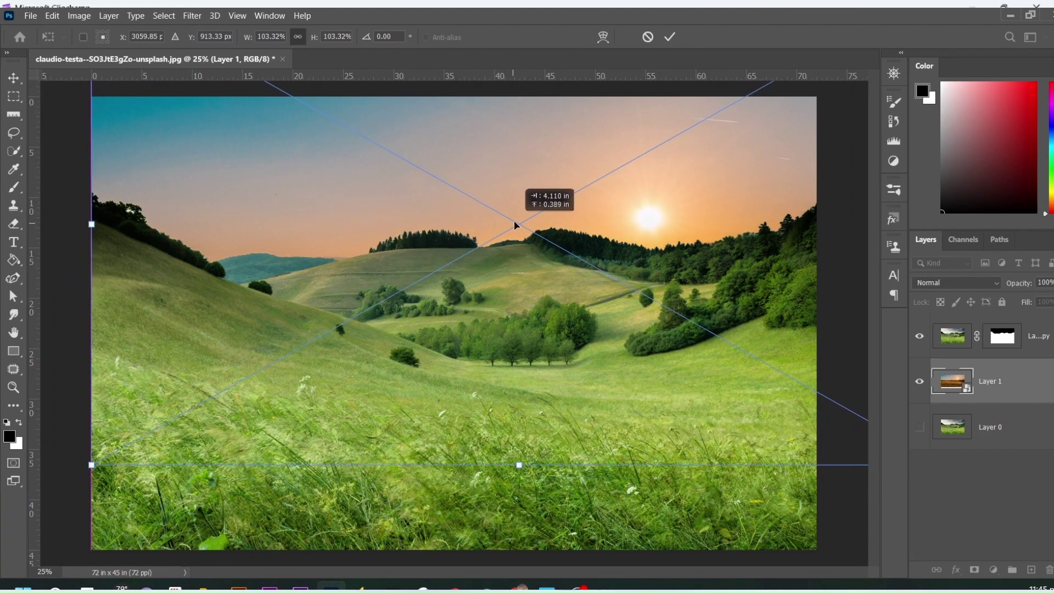
drag(519, 464, 519, 502)
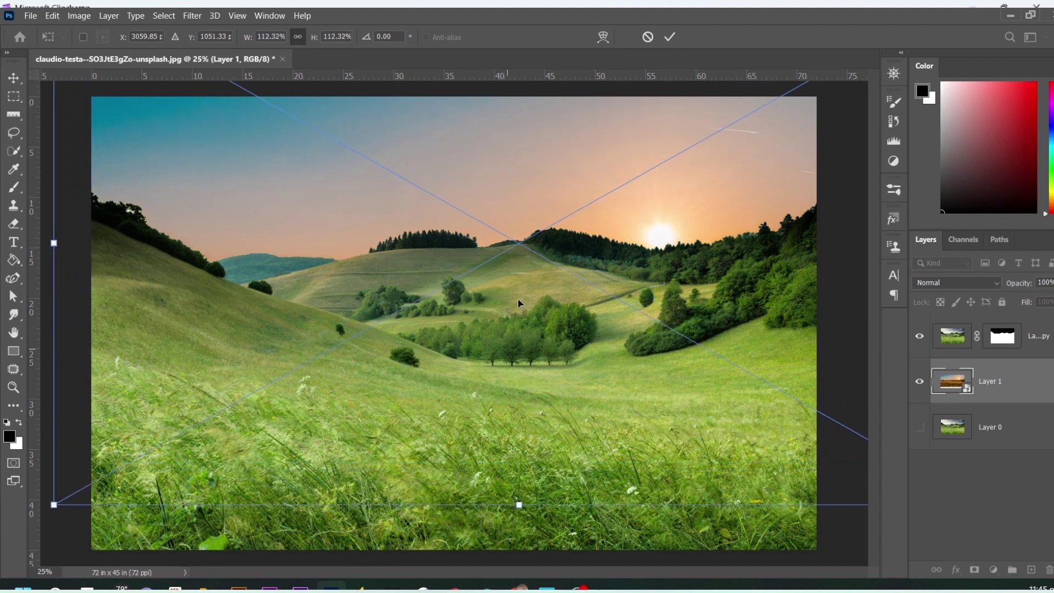
drag(518, 228, 521, 237)
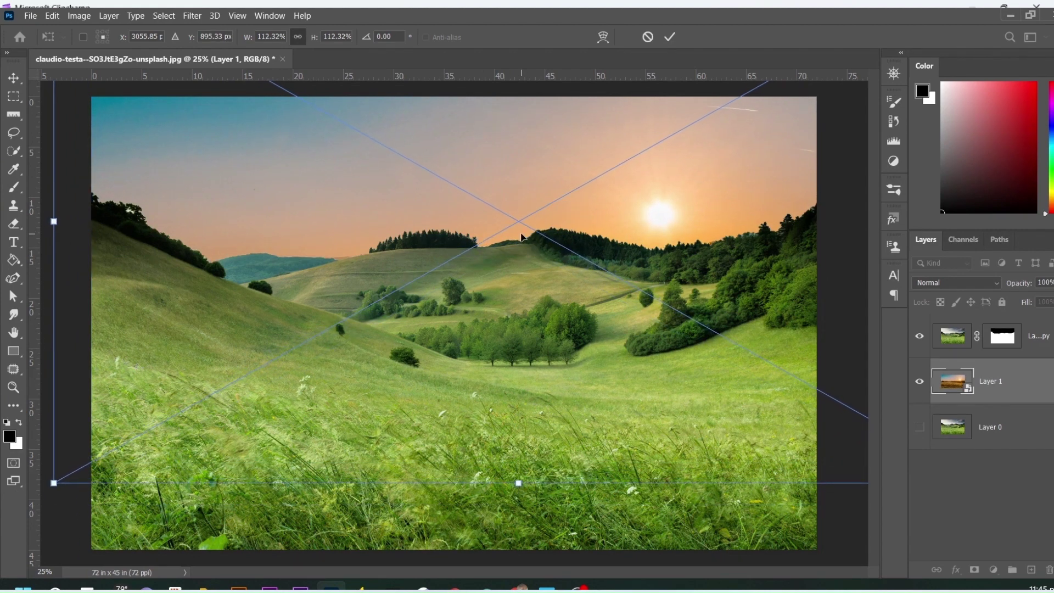
drag(519, 483, 518, 501)
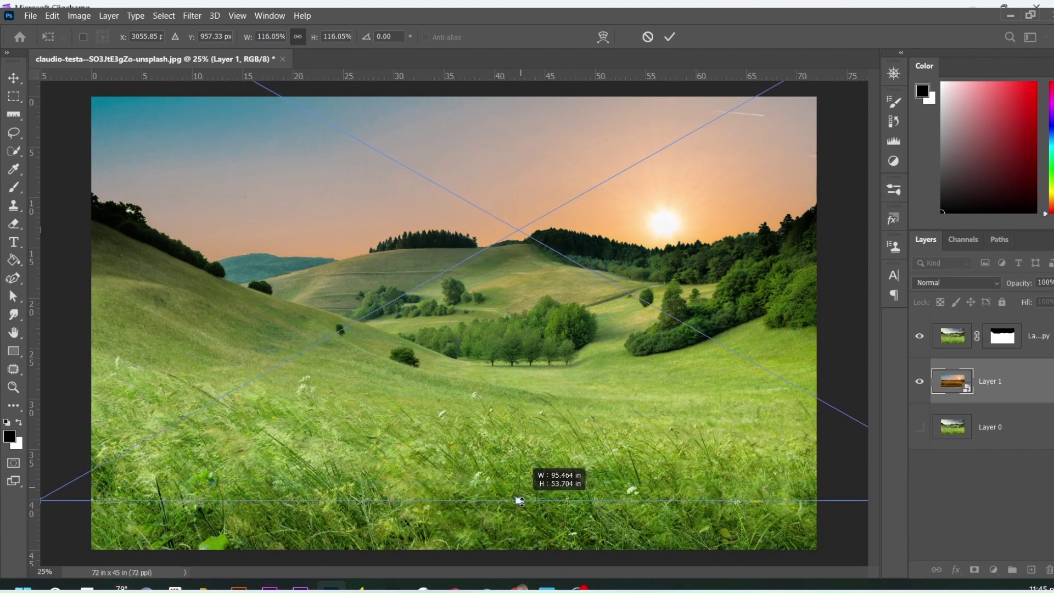
mouse_move(511, 286)
mouse_down()
mouse_move(508, 255)
mouse_move(514, 273)
mouse_up()
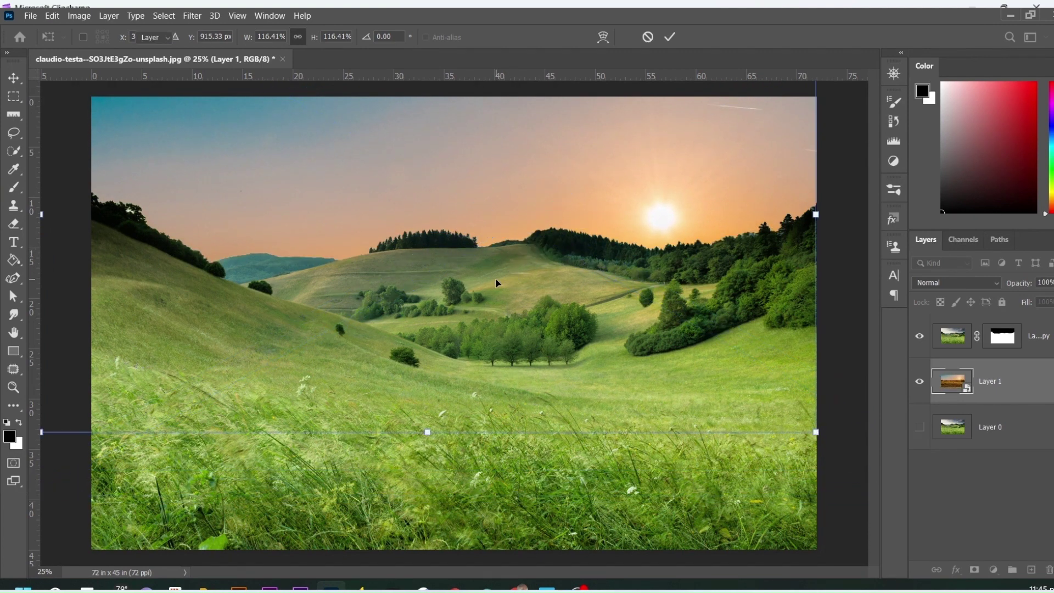
key(Return)
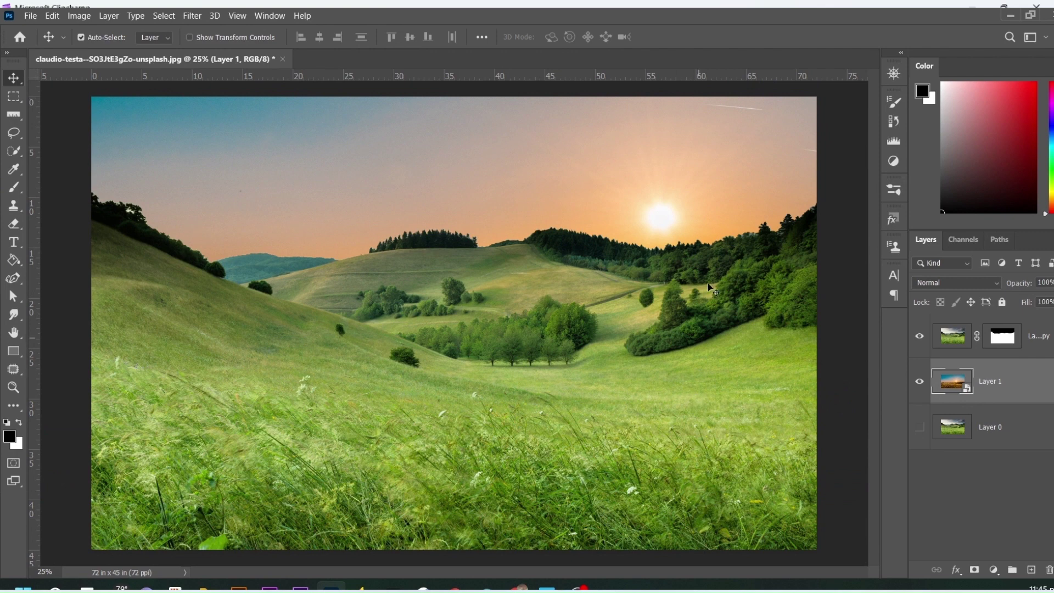
Add a Curves adjustment layer above the masked hills and enlarge its graph.
click(943, 328)
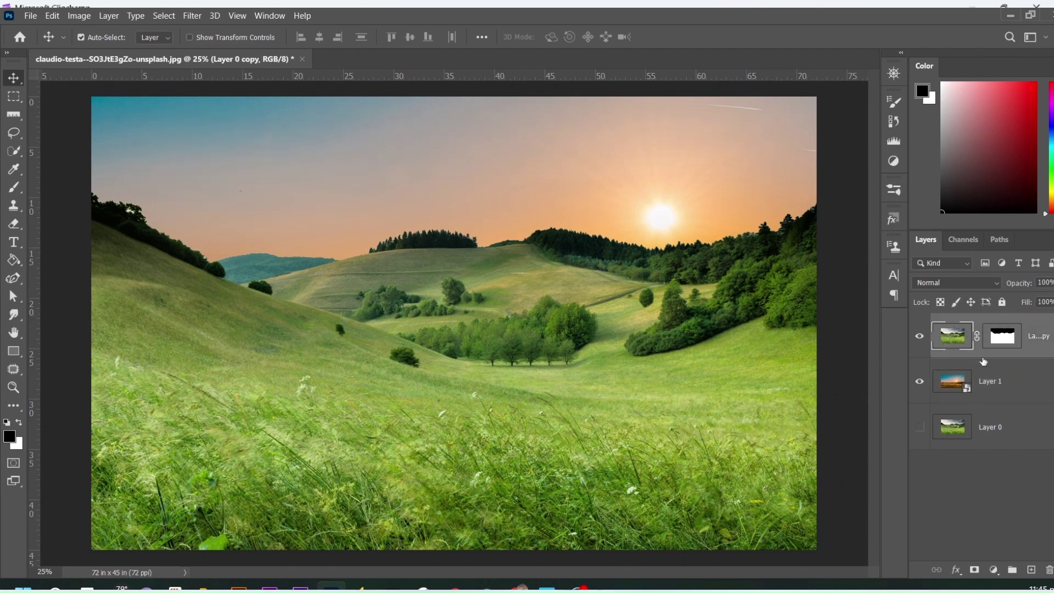
click(994, 570)
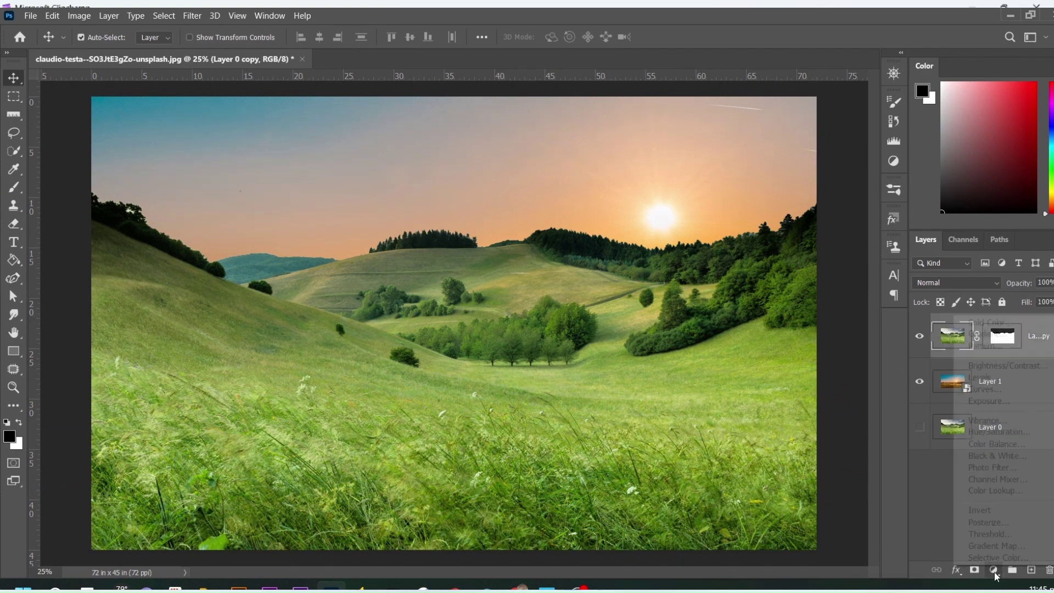
click(986, 389)
drag(849, 442, 845, 465)
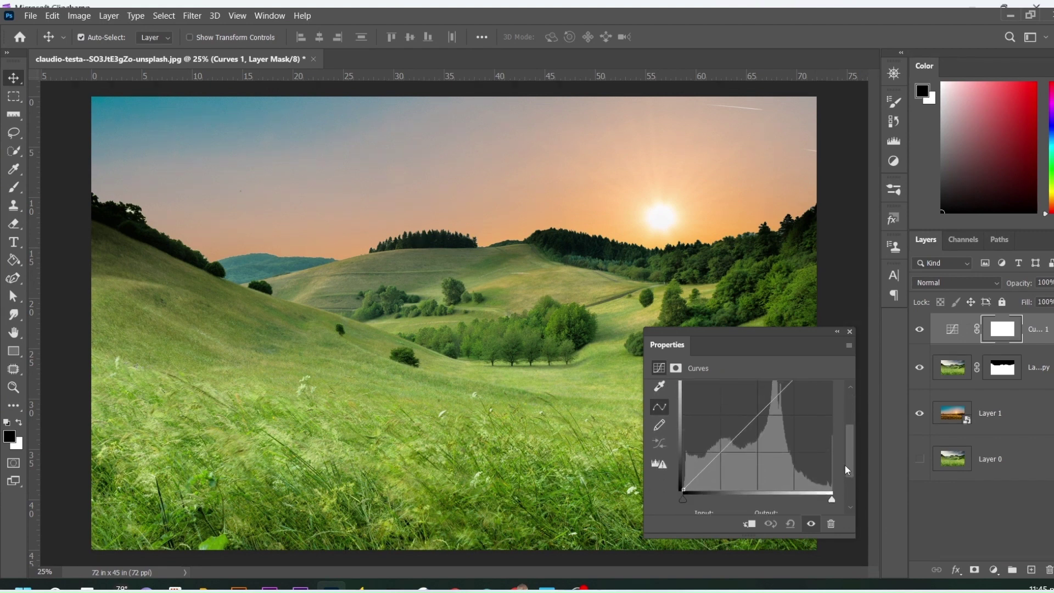
drag(644, 538, 608, 549)
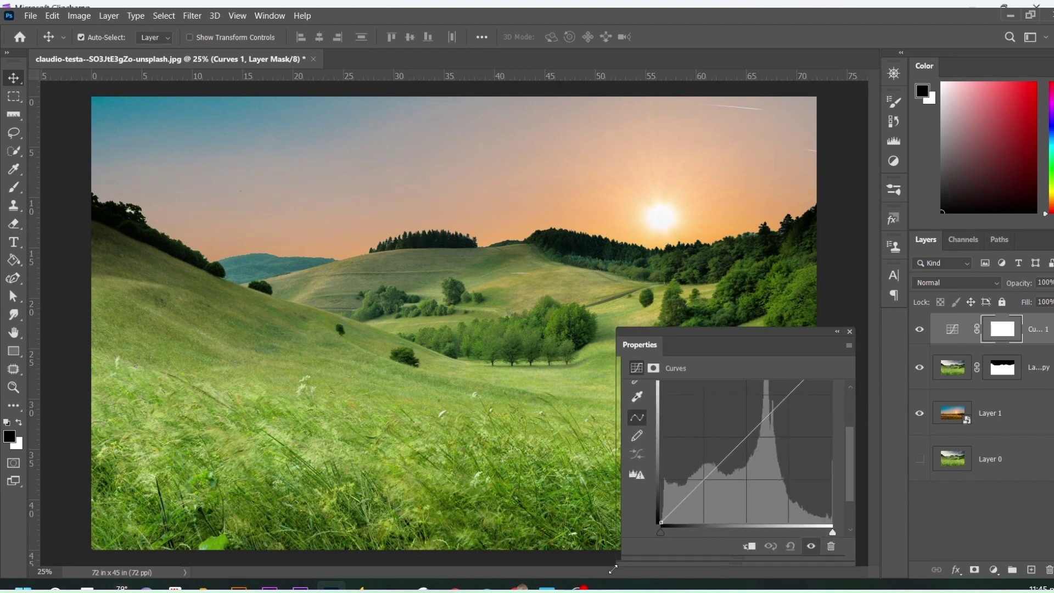
drag(739, 328, 724, 305)
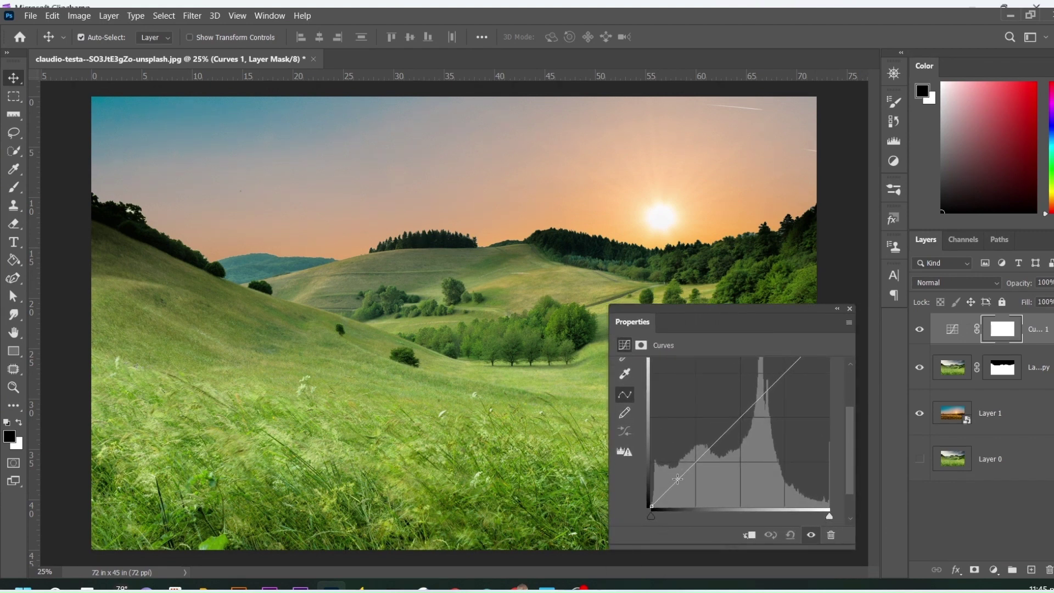
Pull the Curves 1 shadows and upper curve down to darken, undoing a black-point sample.
drag(670, 486, 705, 473)
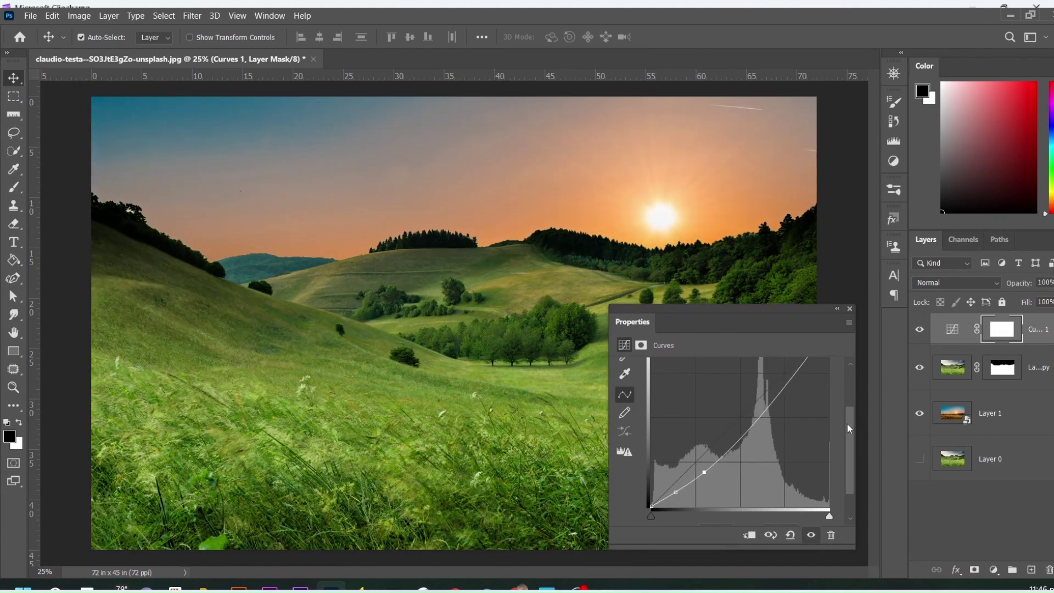
scroll(848, 428, up, 2)
drag(811, 394, 813, 400)
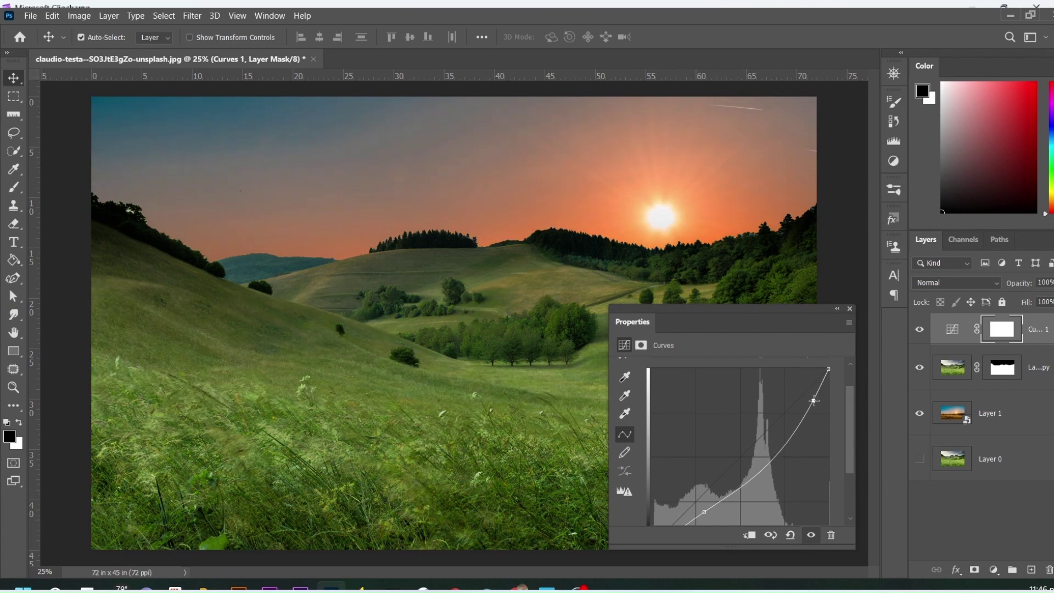
click(762, 469)
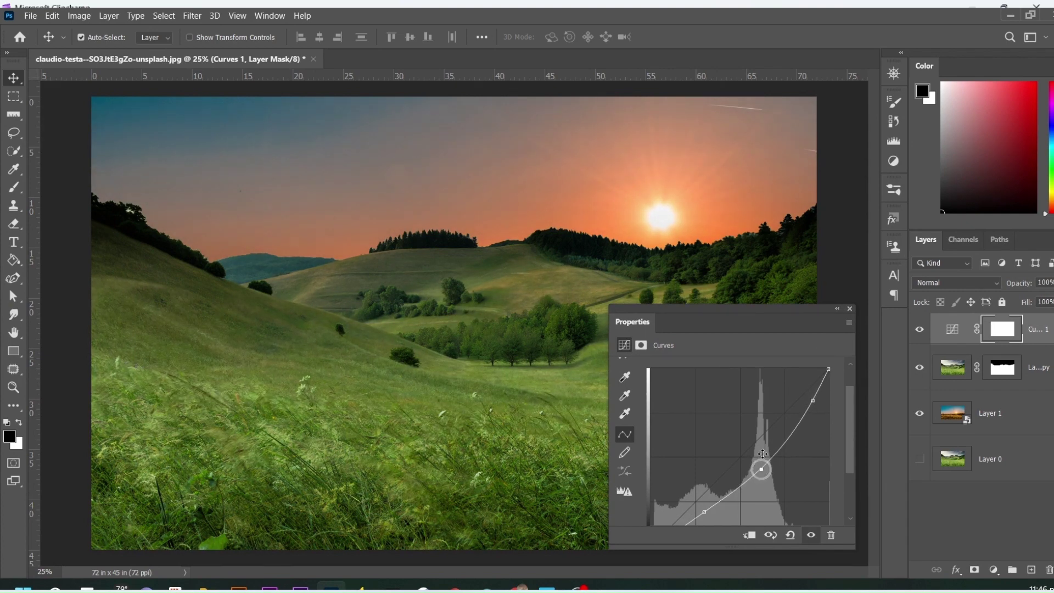
click(625, 377)
click(372, 295)
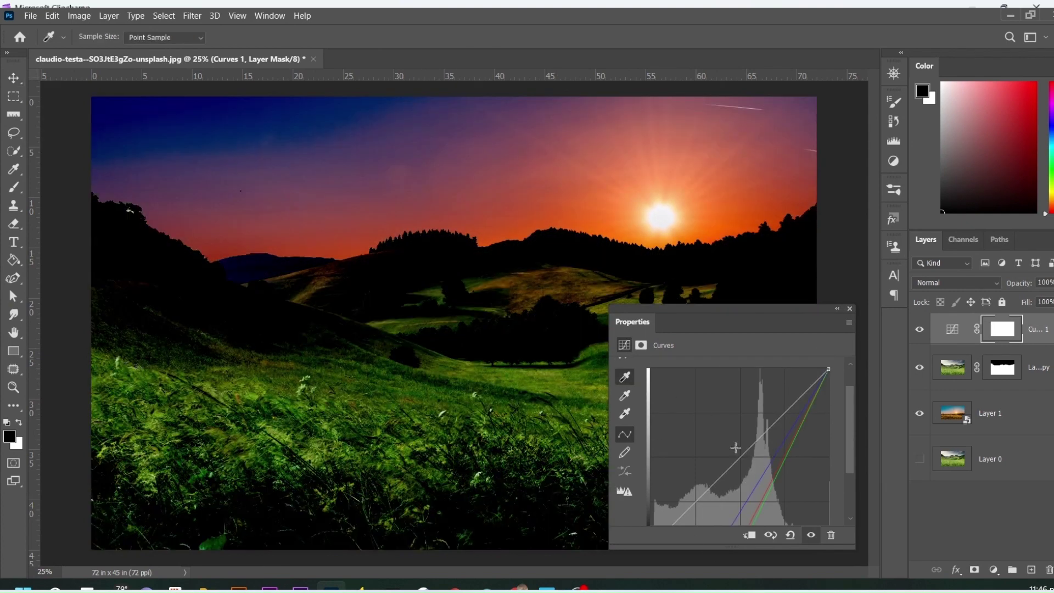
key(ctrl+z)
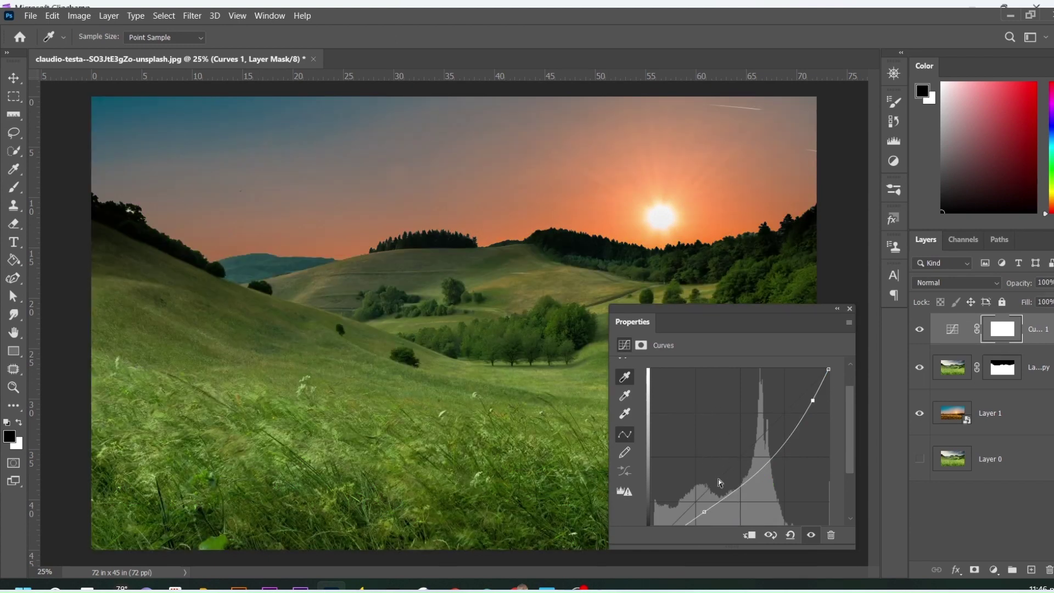
click(850, 308)
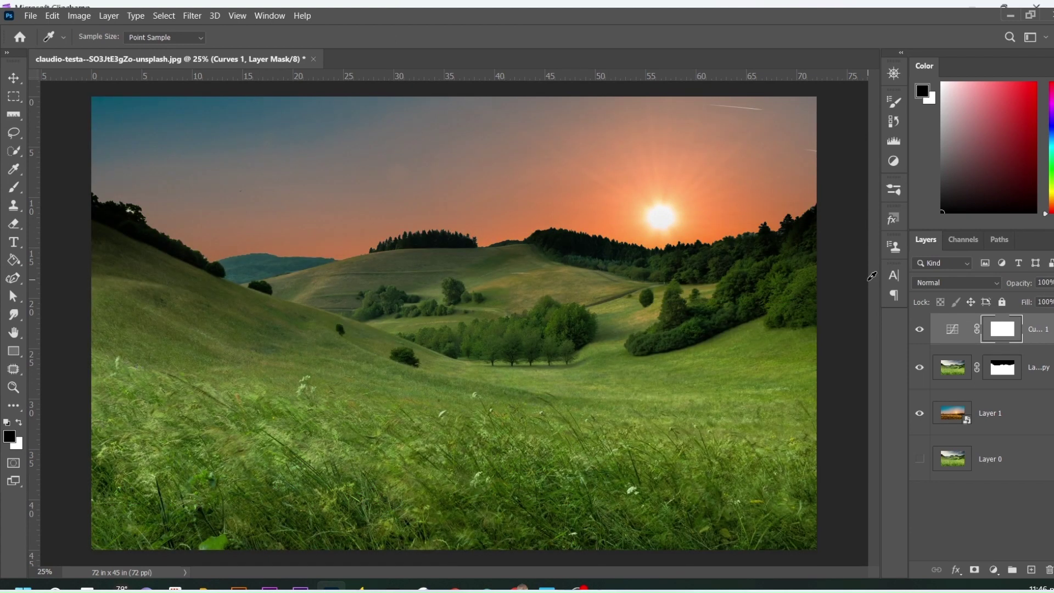
Raise a Curves 1 midpoint to brighten and clip it to the layer below.
click(14, 78)
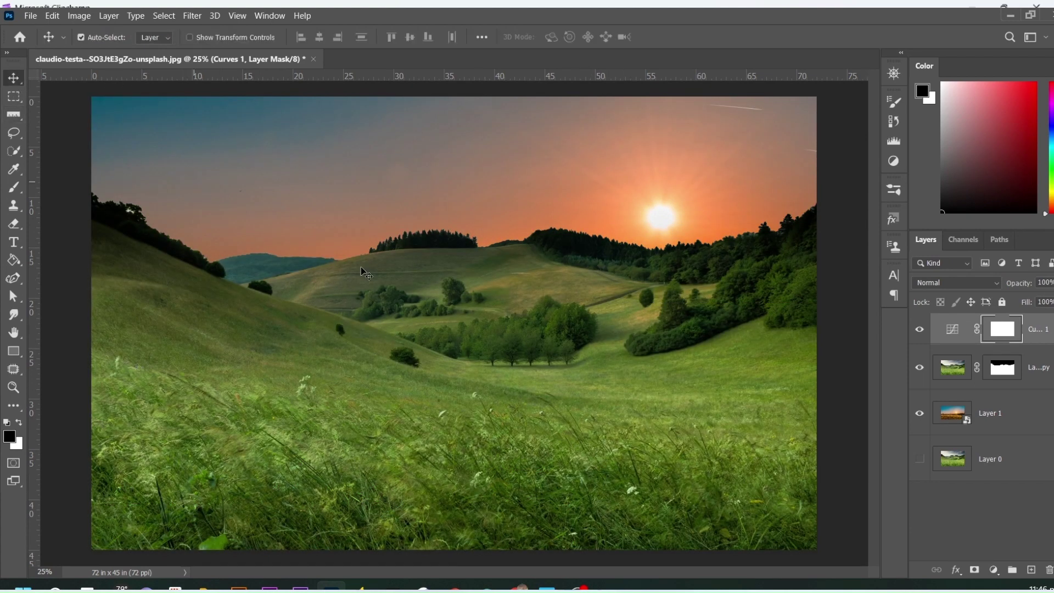
double_click(956, 329)
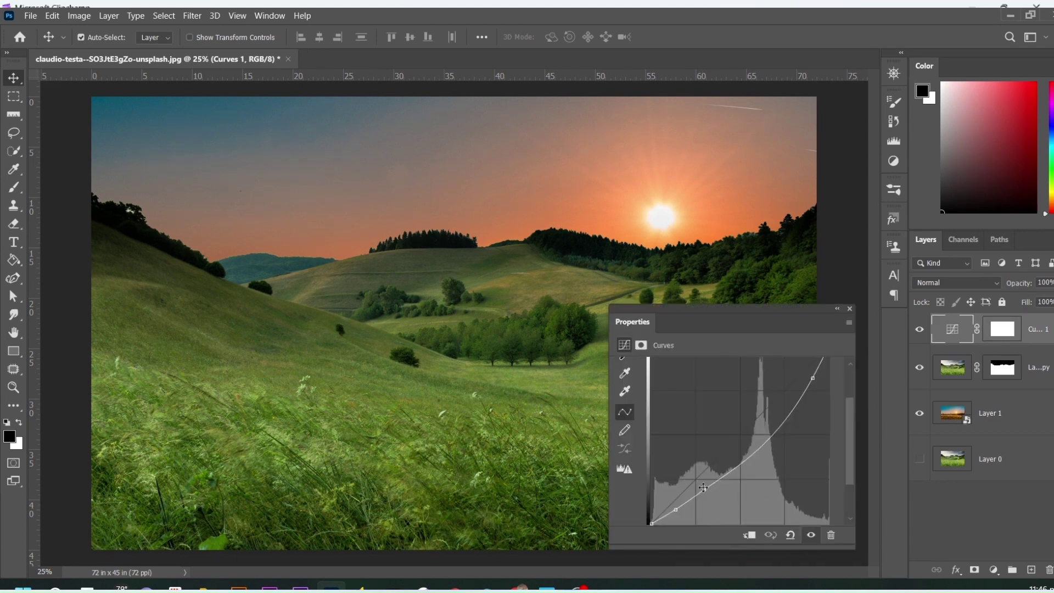
drag(707, 488, 708, 494)
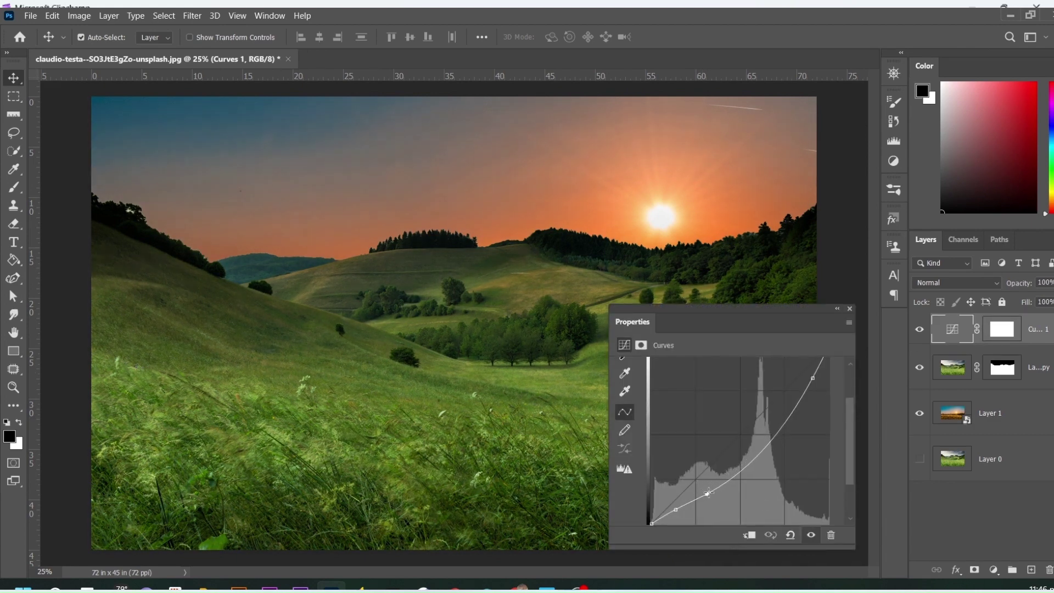
drag(707, 494, 722, 480)
click(850, 309)
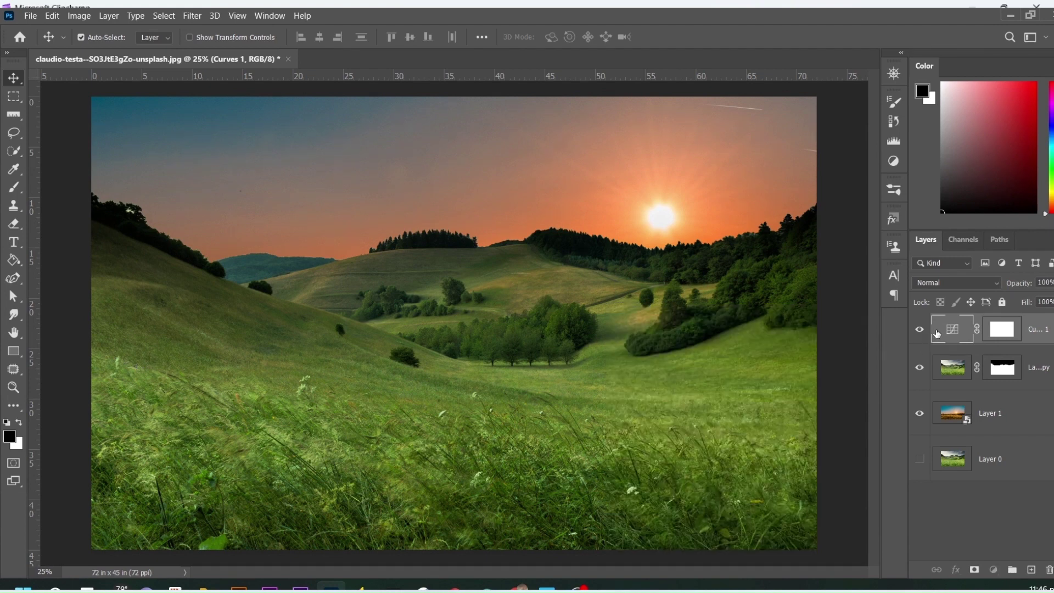
double_click(937, 333)
click(749, 536)
click(850, 309)
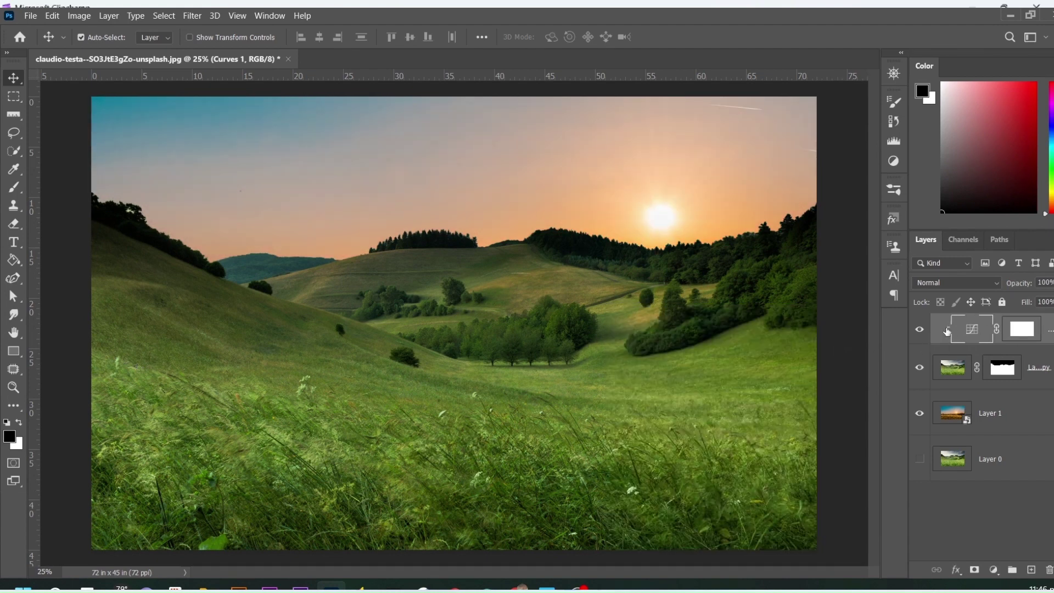
Add a Color Balance layer and push its shadows toward red and yellow.
click(994, 570)
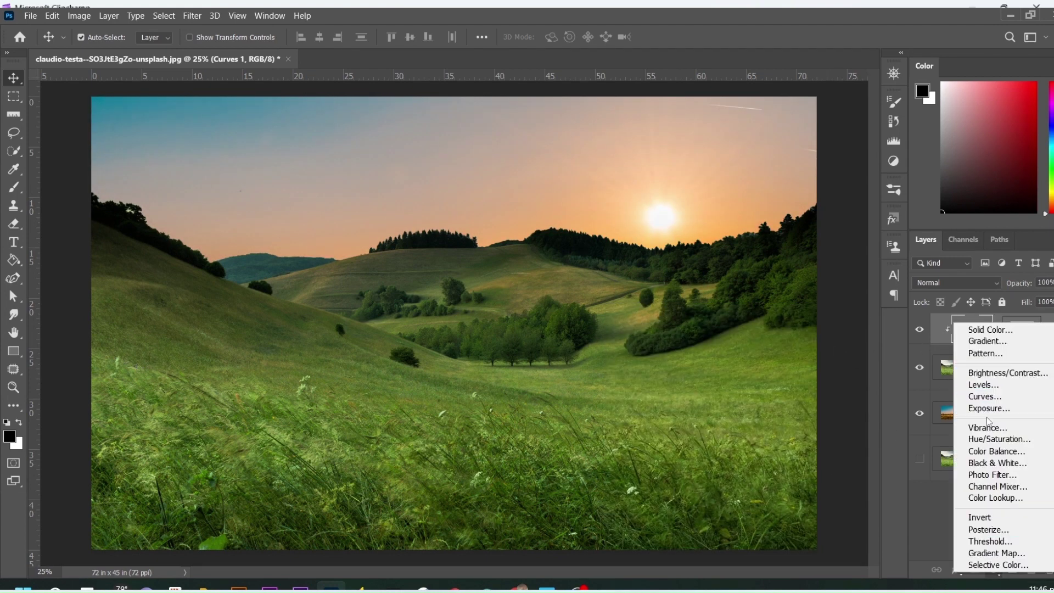
click(1010, 453)
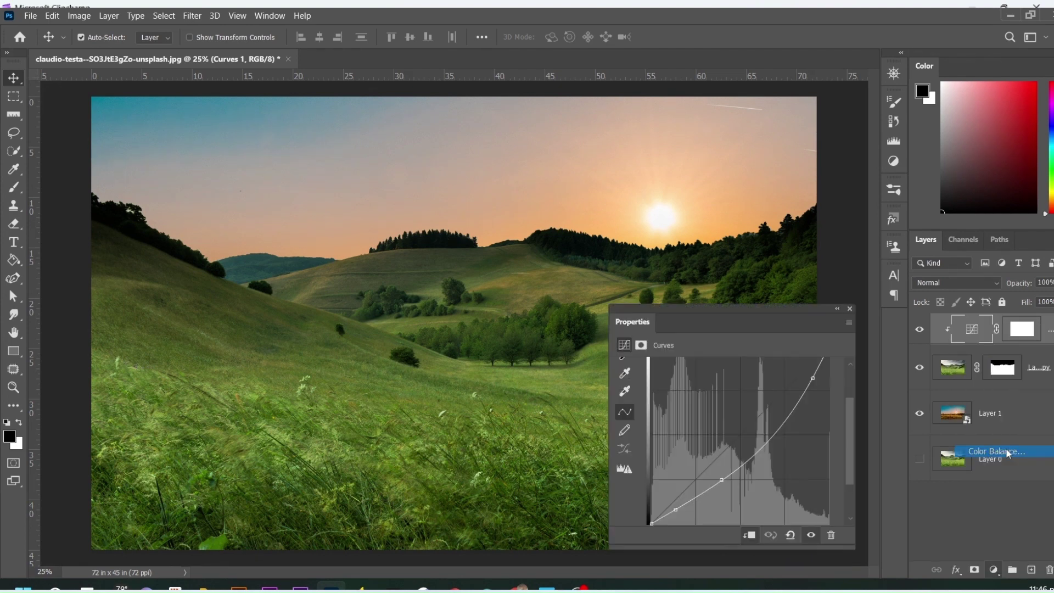
click(691, 366)
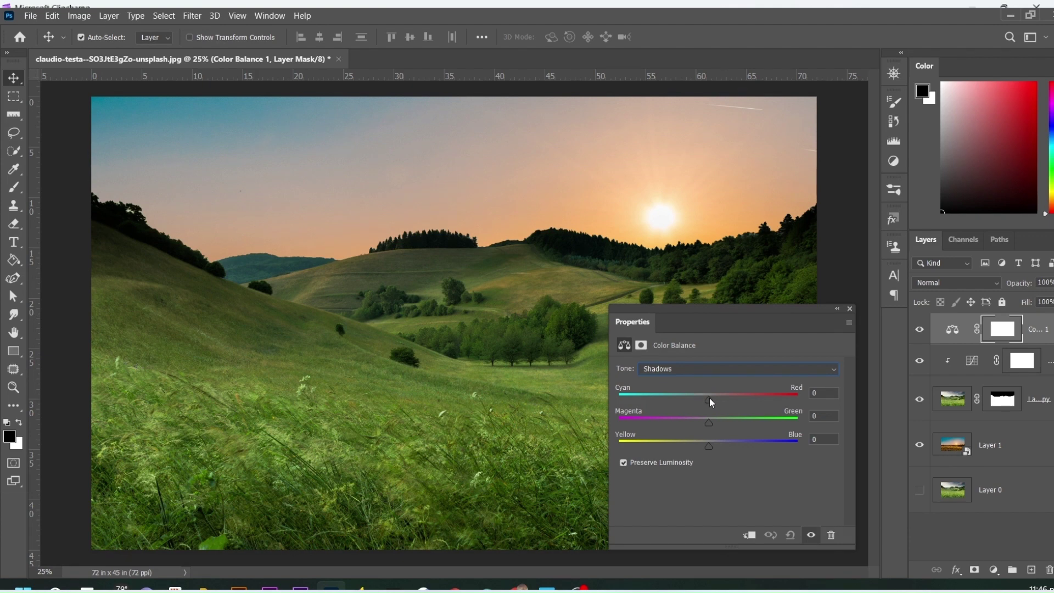
drag(710, 399, 727, 398)
click(701, 443)
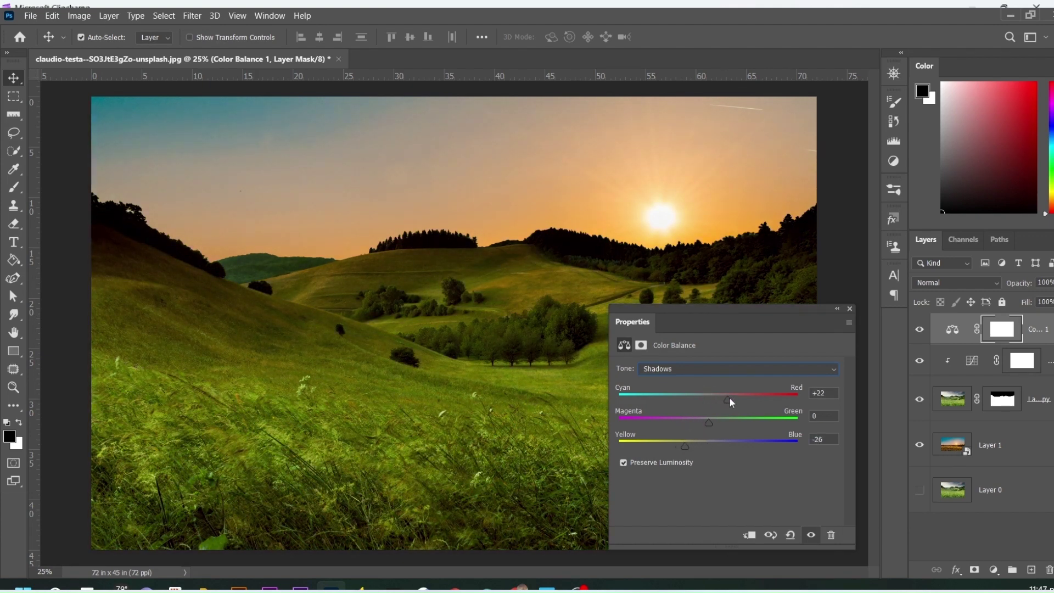
drag(731, 402, 739, 405)
Set the Color Balance midtones to +21 red and -60 toward yellow.
click(710, 369)
click(686, 388)
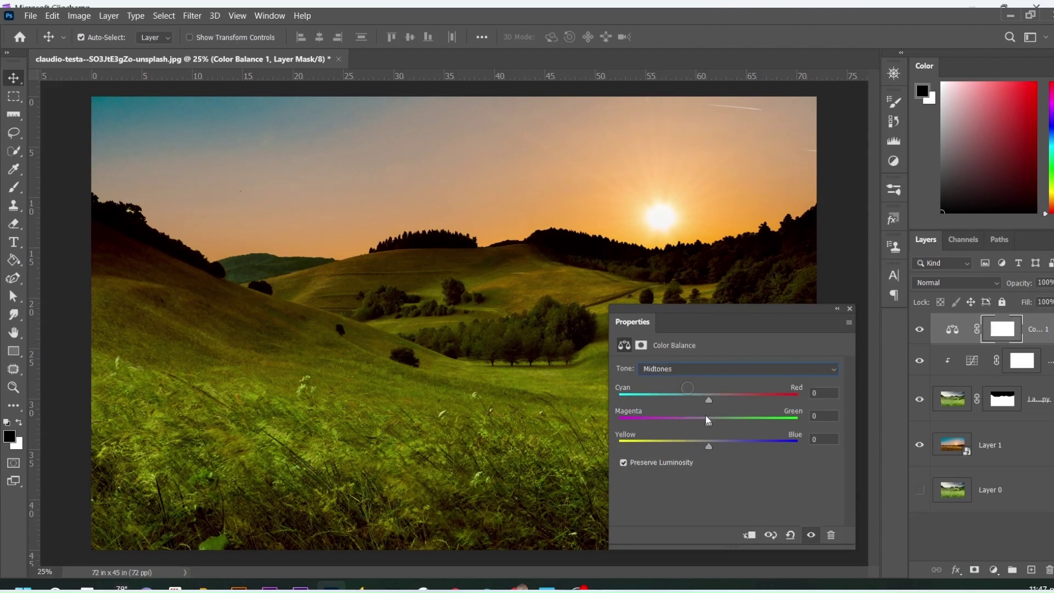
drag(710, 401, 728, 399)
drag(707, 445, 655, 448)
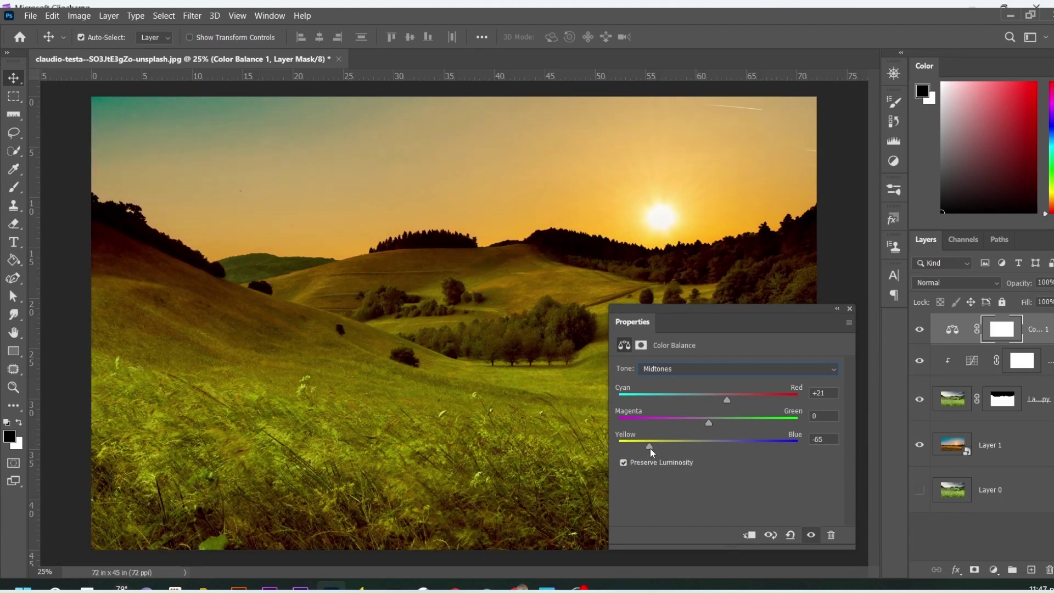
Set the Color Balance highlights to +18 red and -15 toward yellow.
click(770, 370)
click(715, 401)
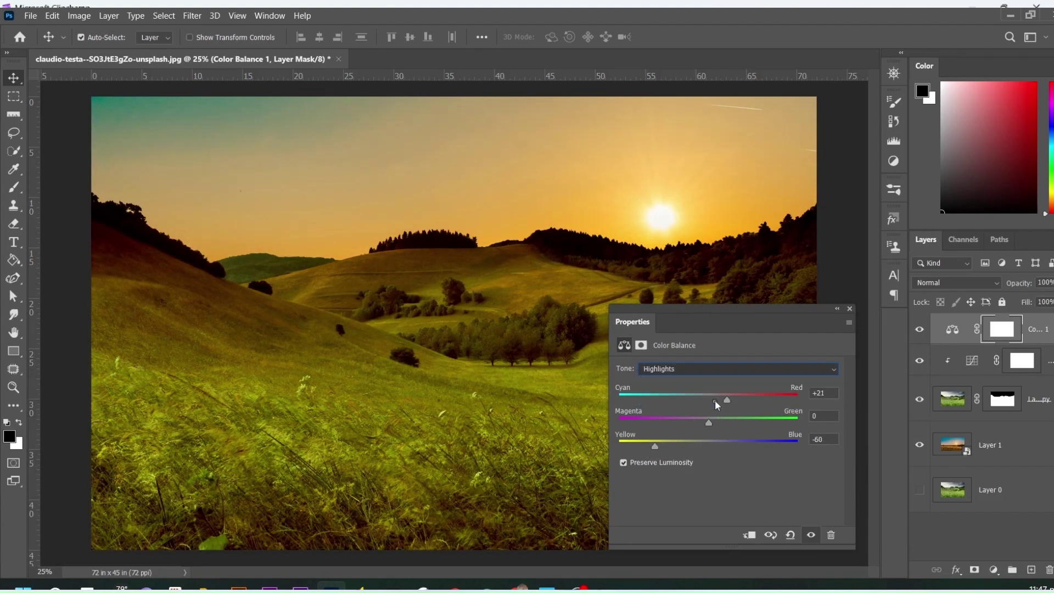
drag(709, 445, 692, 446)
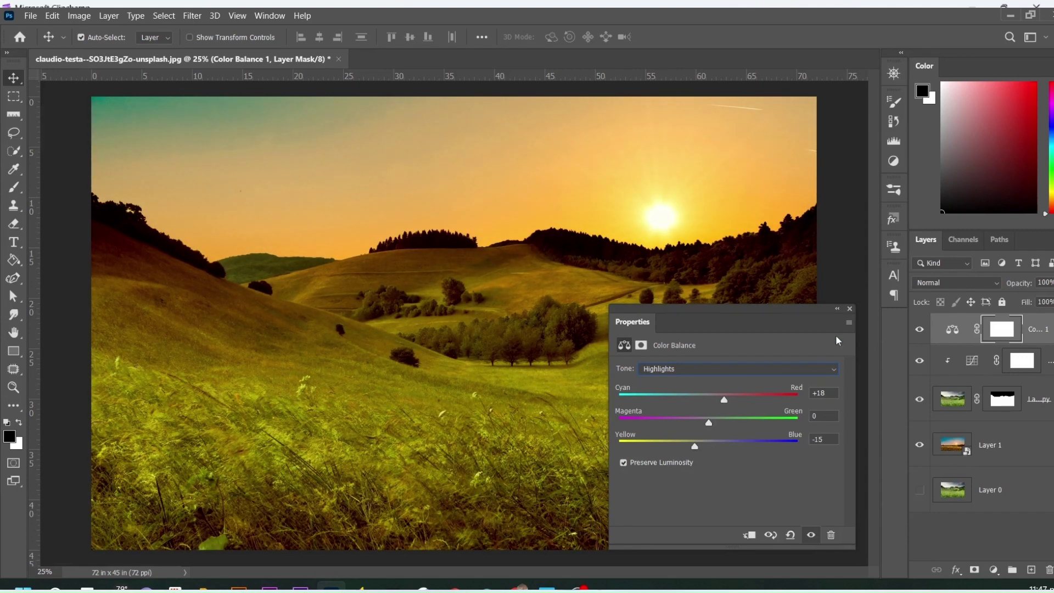
click(850, 309)
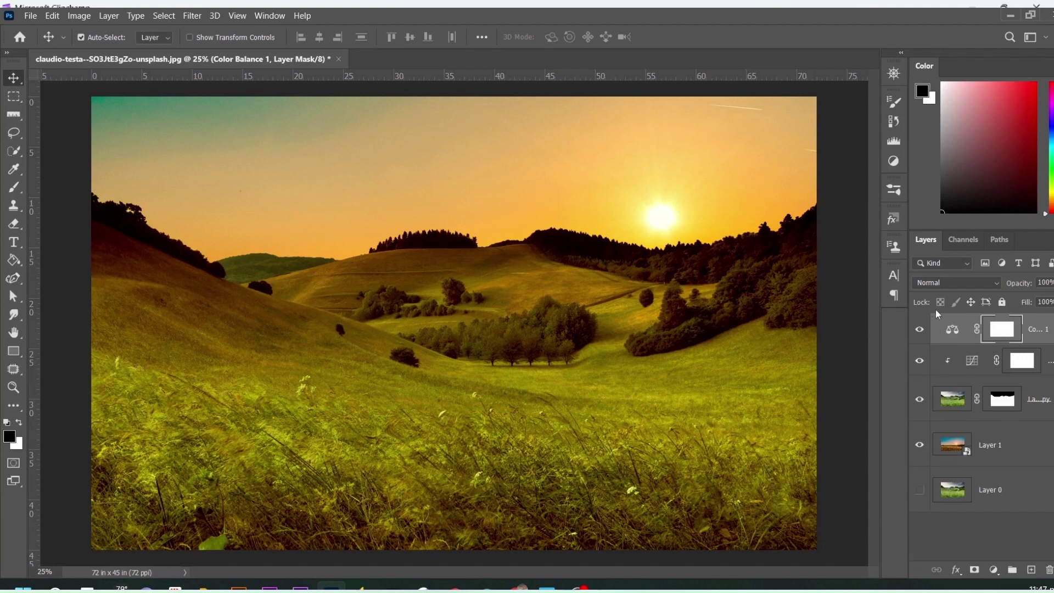
click(974, 359)
click(1002, 329)
Add a Curves 2 adjustment with its curve bowed upward to brighten the landscape.
click(995, 571)
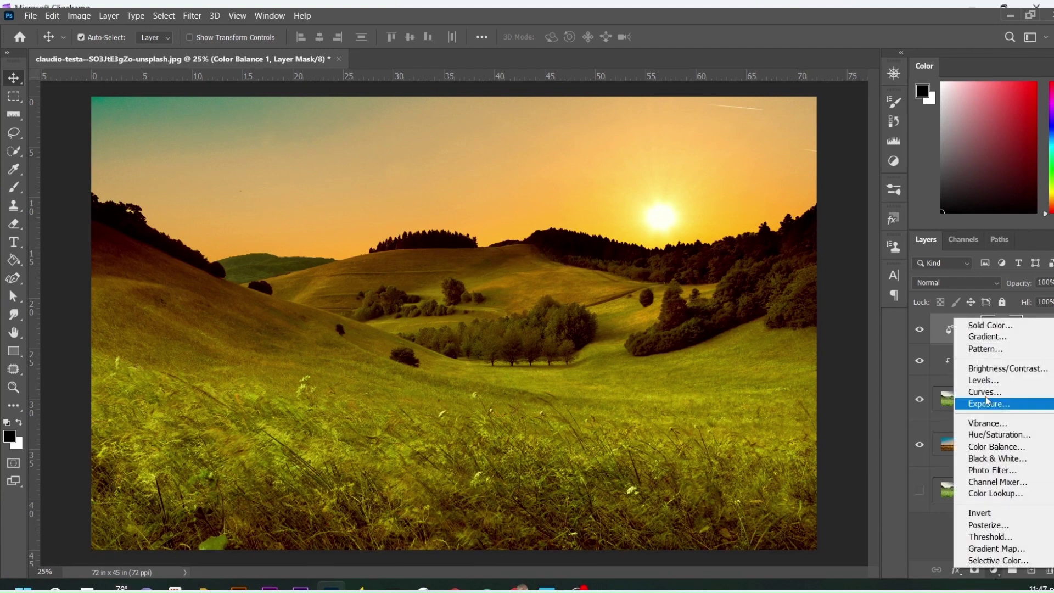
click(985, 392)
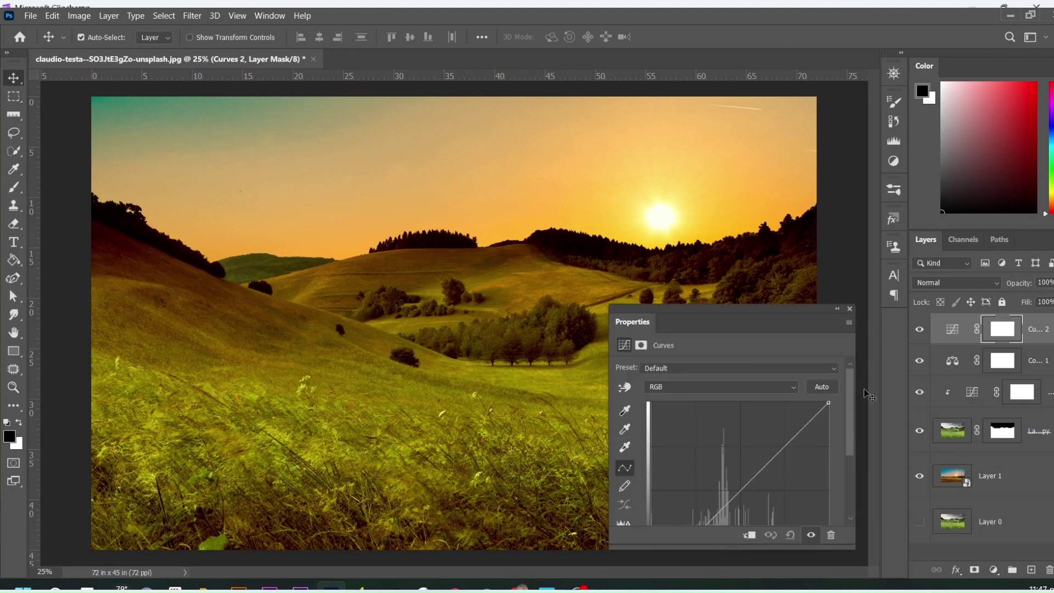
scroll(850, 430, down, 5)
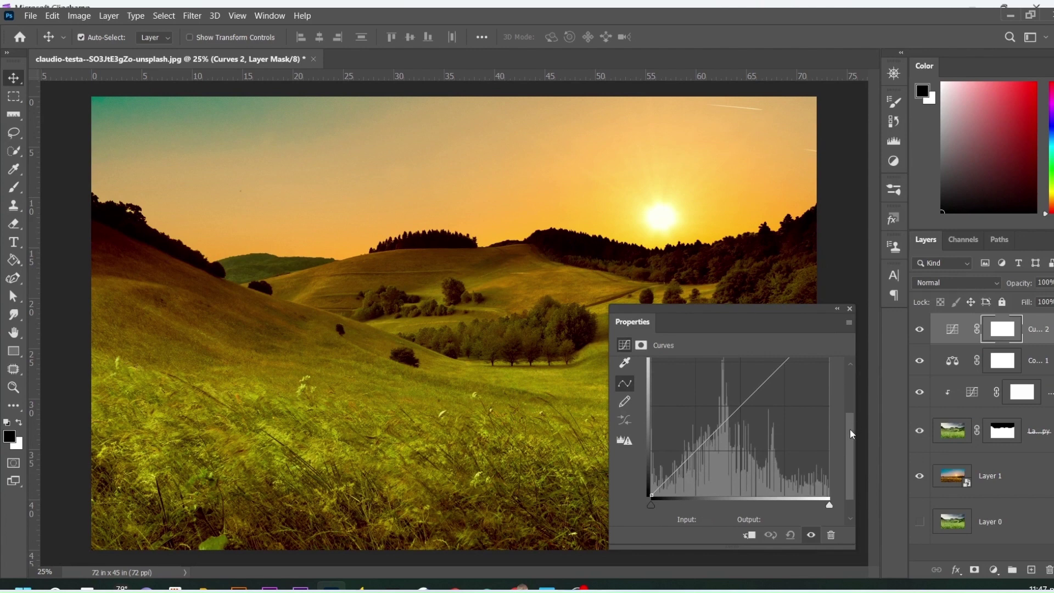
scroll(850, 430, up, 3)
drag(724, 464, 724, 447)
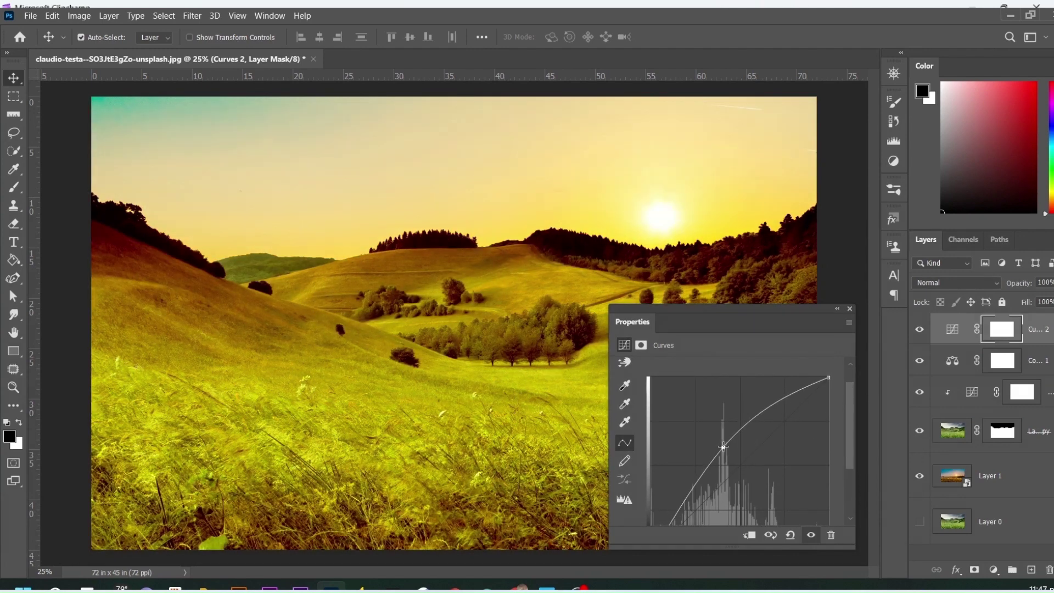
click(849, 308)
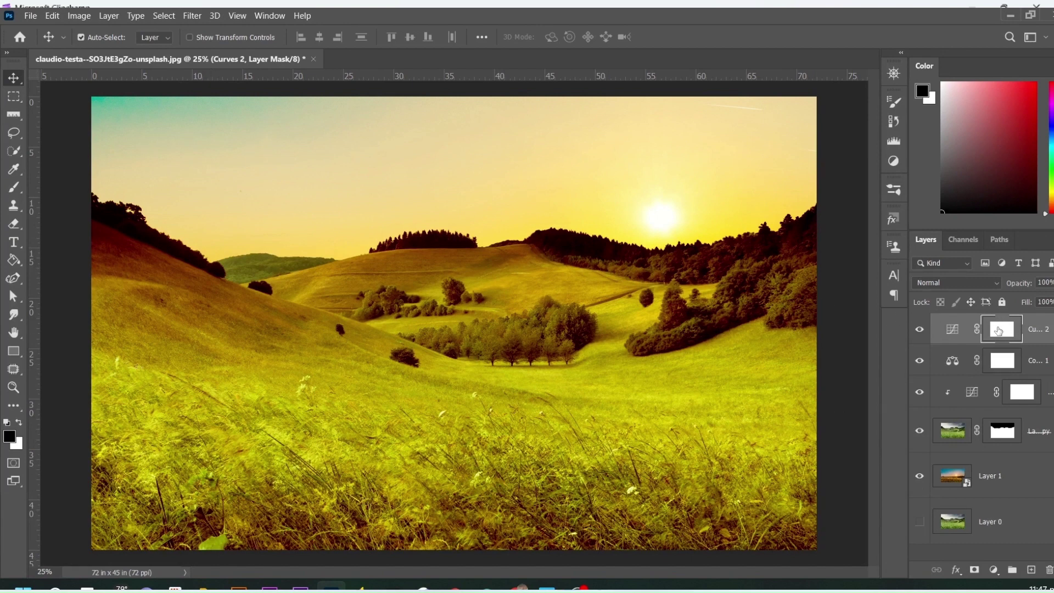
ctrl+click(999, 330)
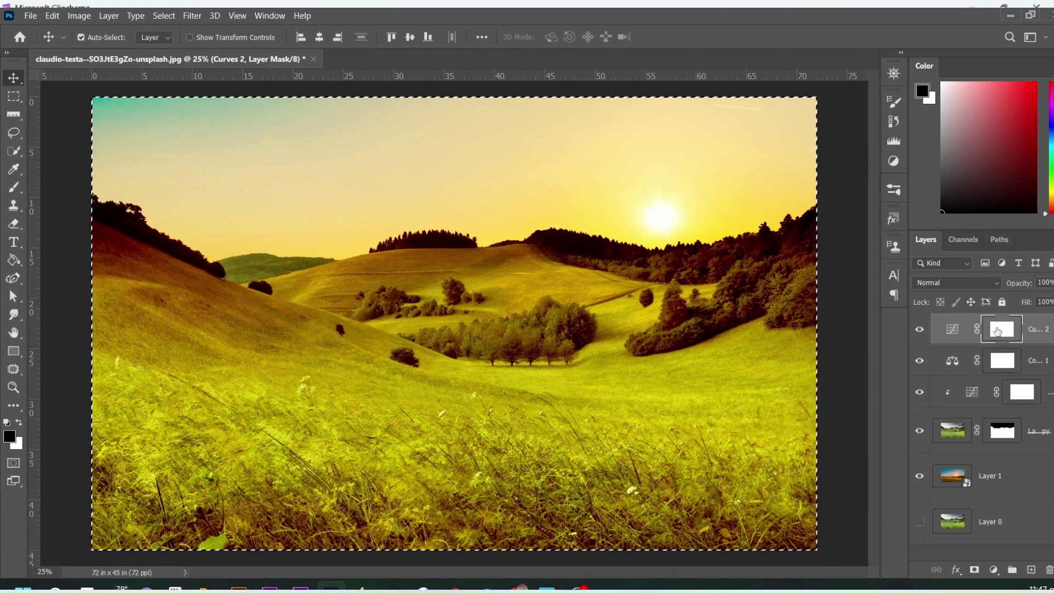
Clip Curves 2 and Color Balance 1 to the layer below.
double_click(953, 330)
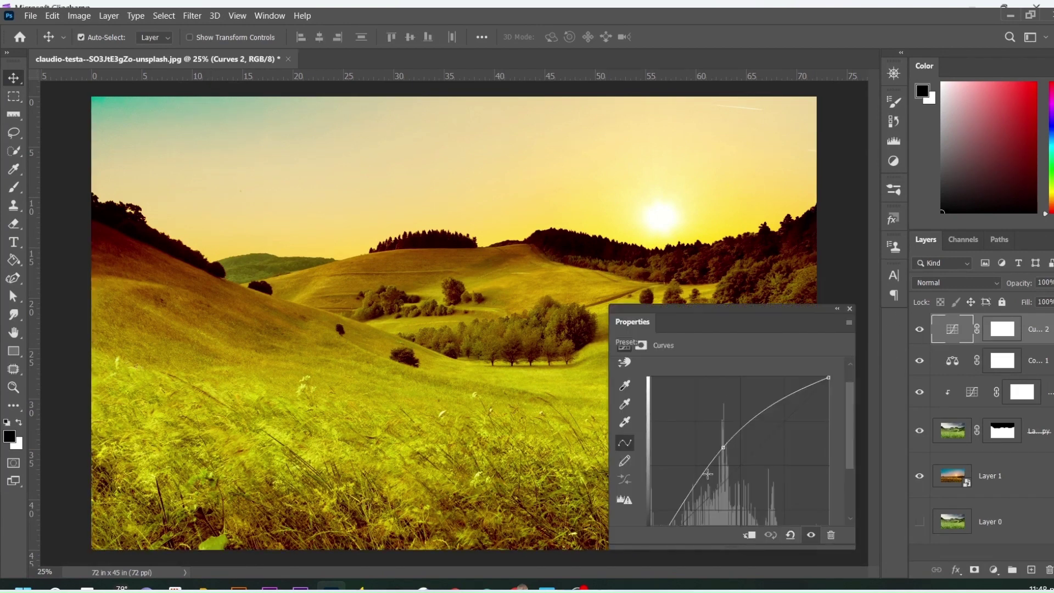
click(749, 534)
click(850, 308)
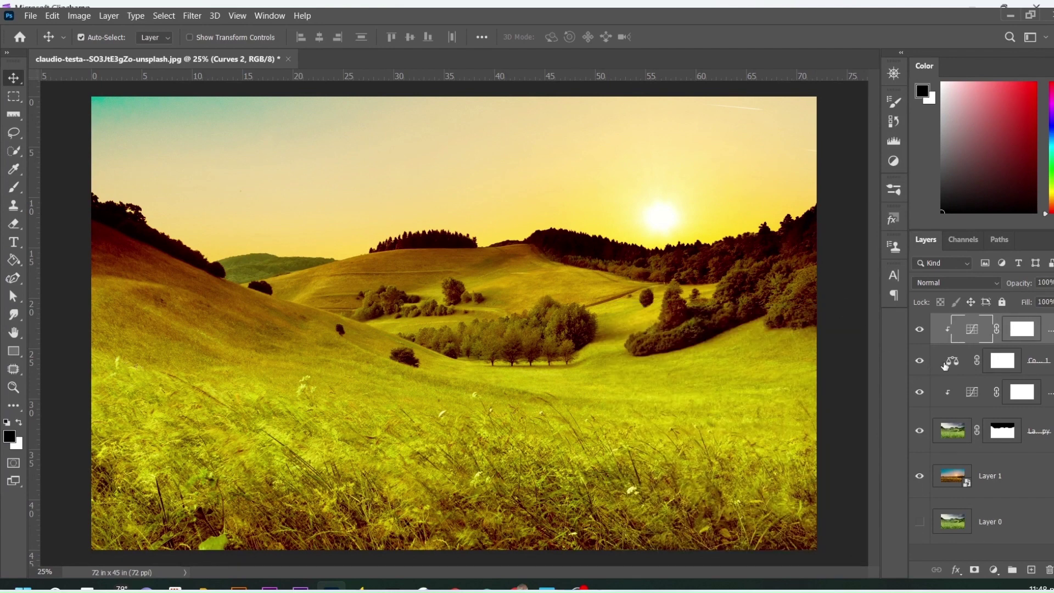
double_click(953, 360)
click(751, 535)
click(850, 309)
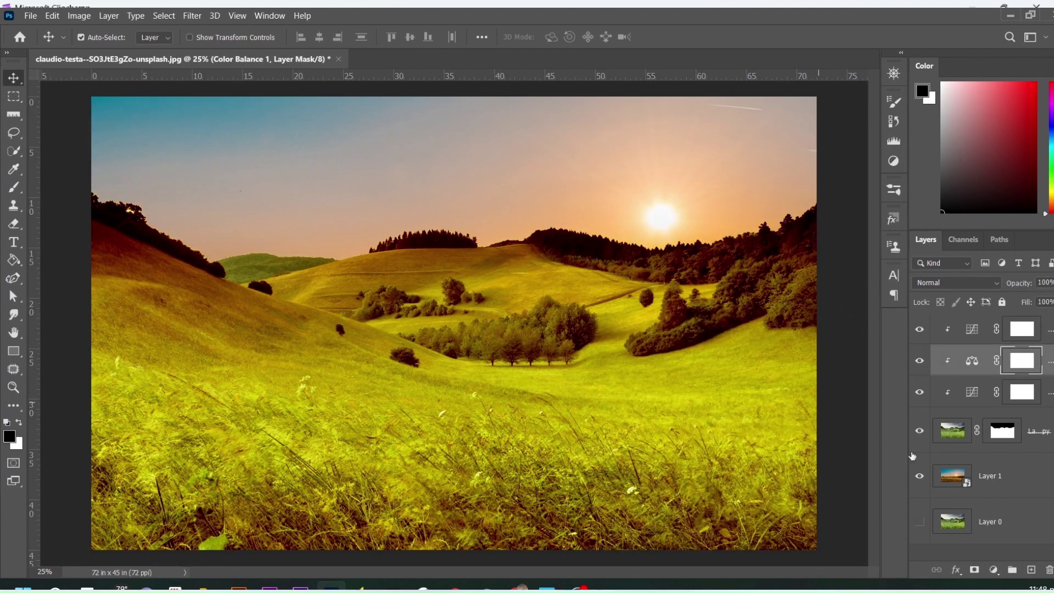
Preview the Curves 2 mask alone, re-clip Color Balance 1, and select the mask.
click(974, 331)
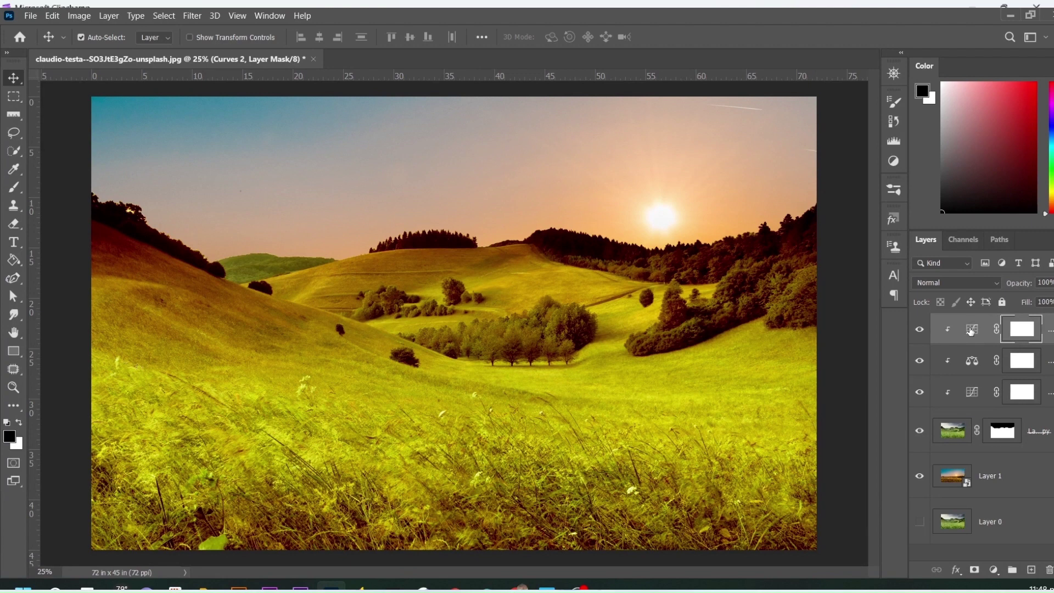
click(972, 332)
click(1018, 332)
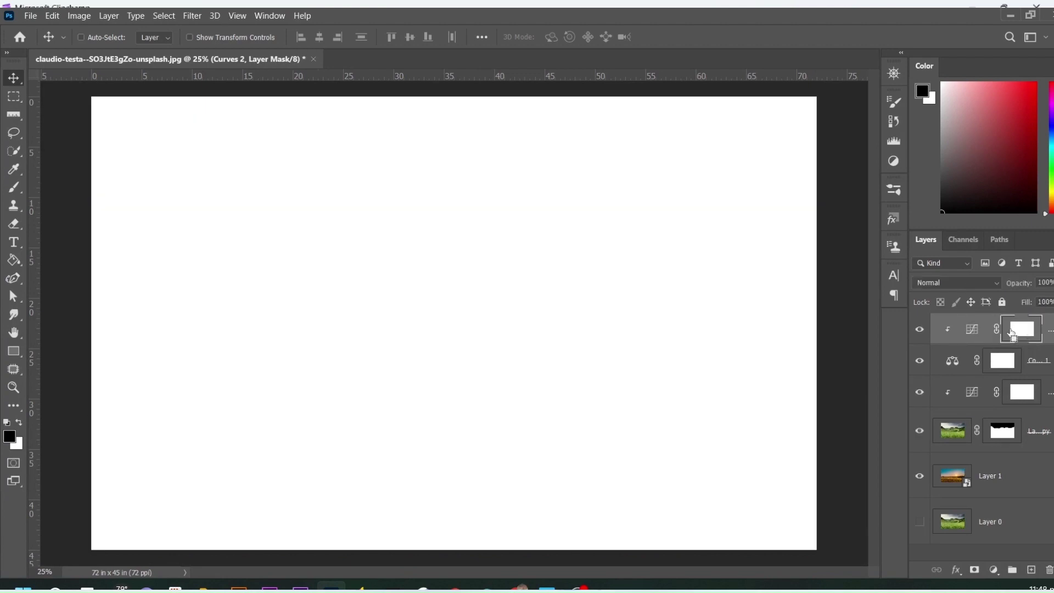
alt+click(1014, 334)
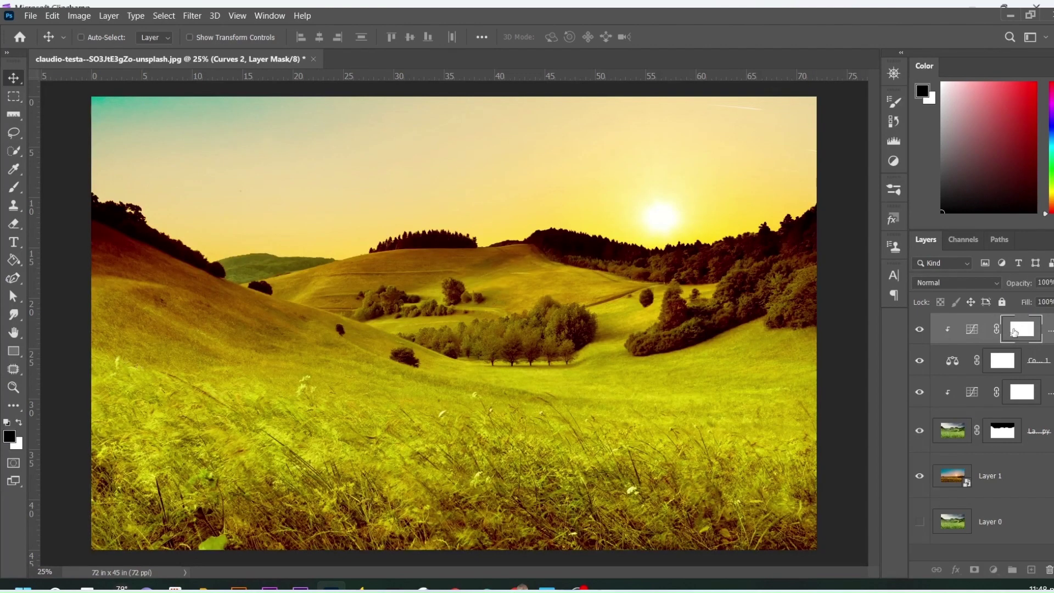
double_click(953, 362)
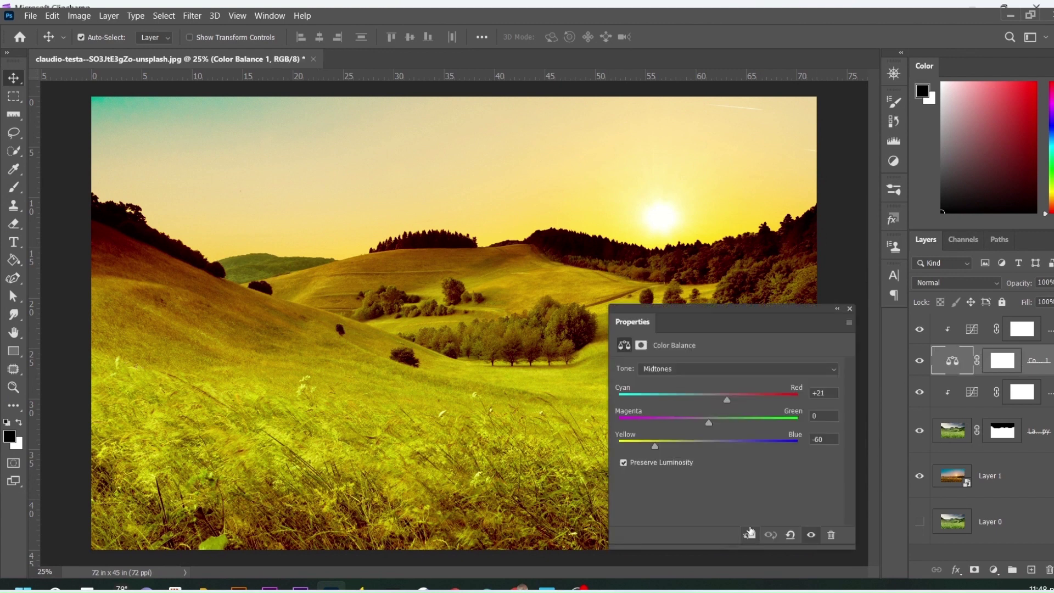
click(750, 536)
click(850, 308)
click(1003, 333)
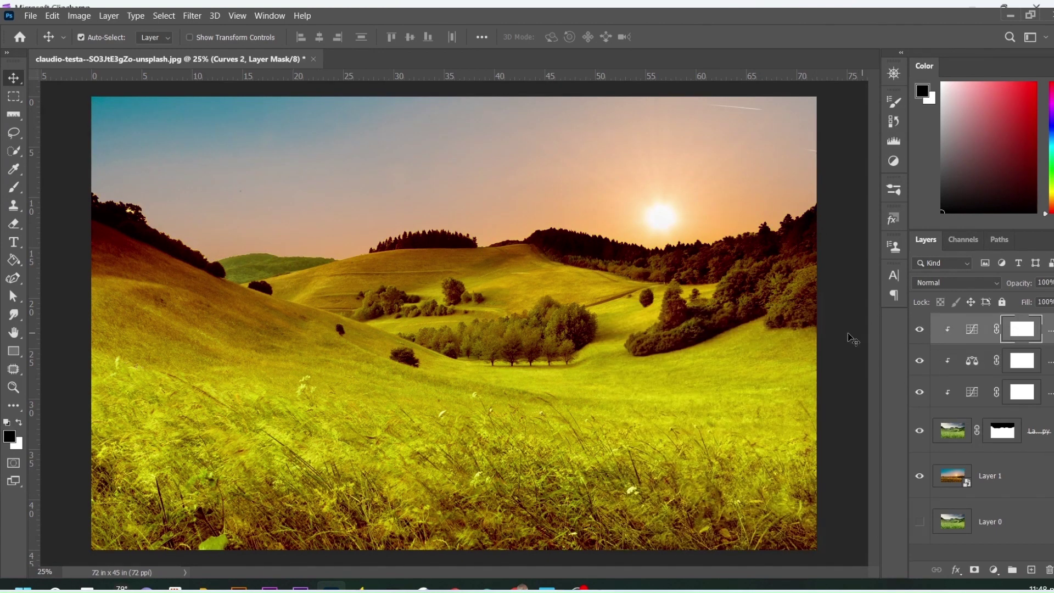
Invert the Curves 2 mask and paint white at brush size 500 over the treeline.
key(ctrl+i)
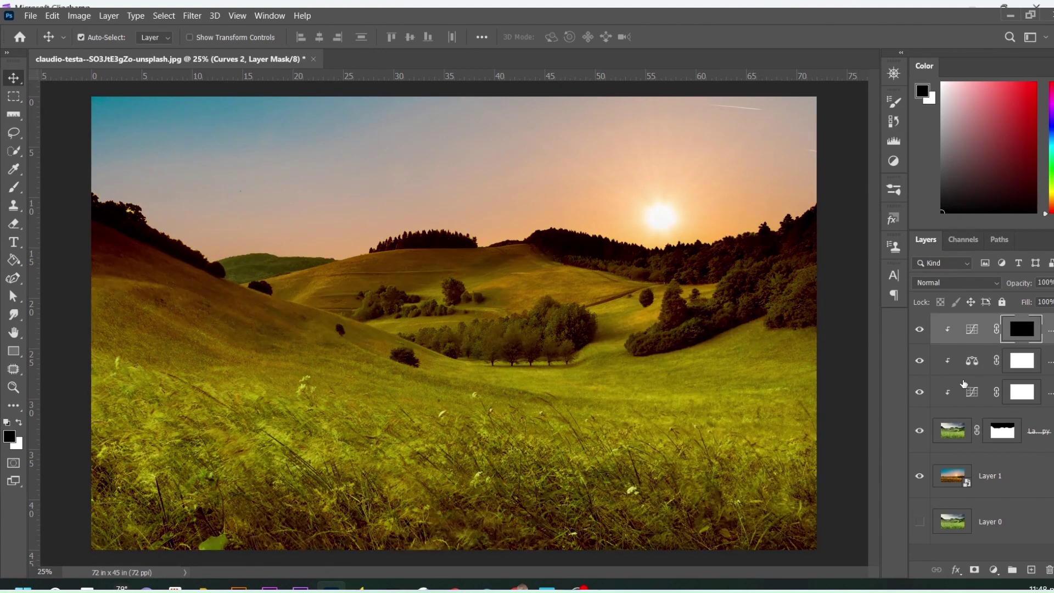
click(14, 188)
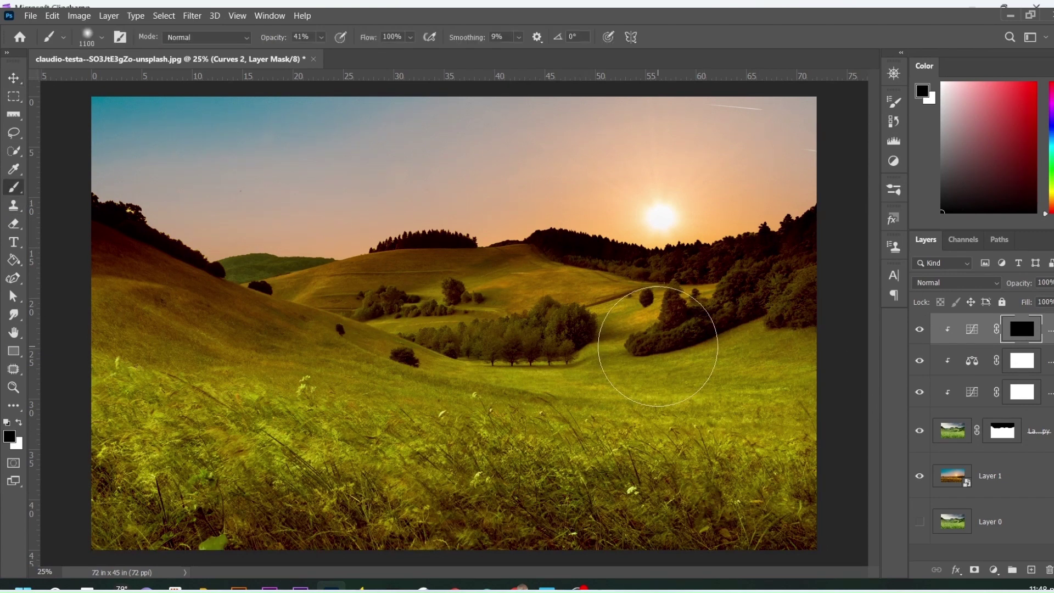
key(bracketleft)
key(bracketleft)
key(bracketleft)
key(bracketleft)
key(bracketleft)
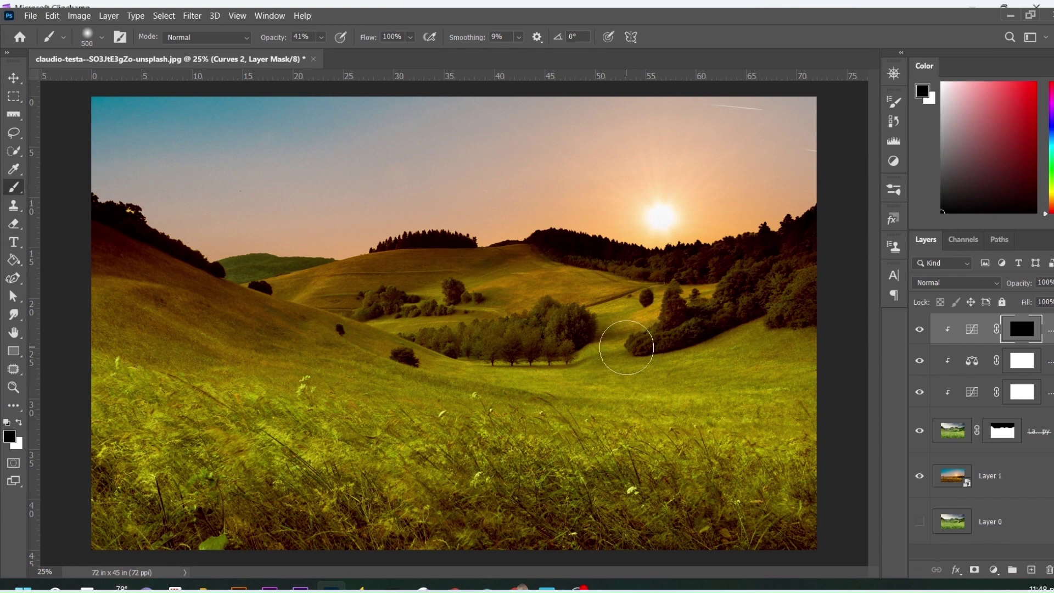
click(20, 422)
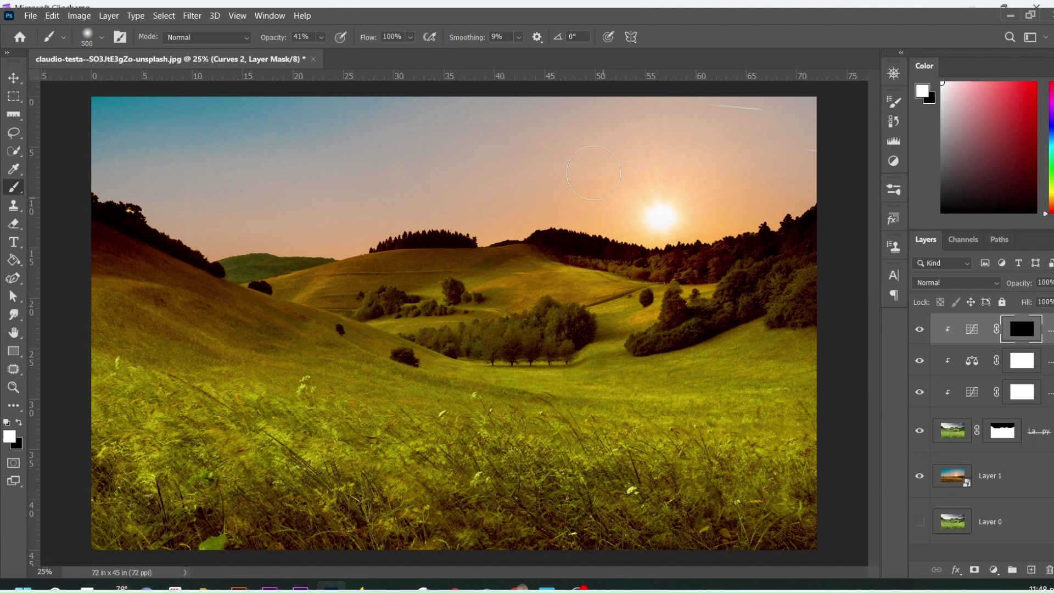
drag(617, 252, 593, 250)
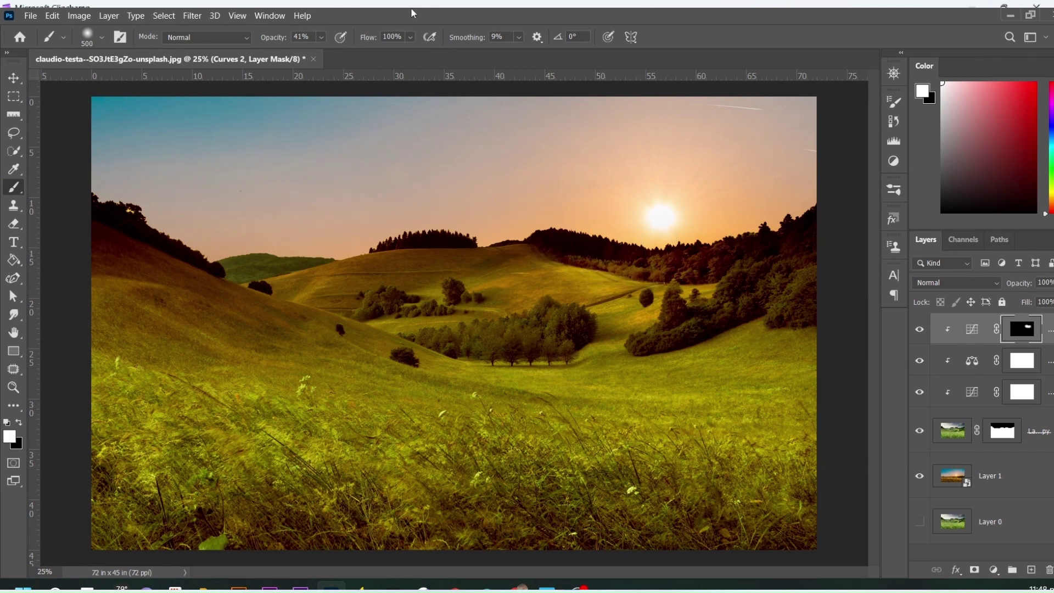
Lower brush flow to about 45% and brighten the hills beneath the treeline.
drag(413, 38, 390, 54)
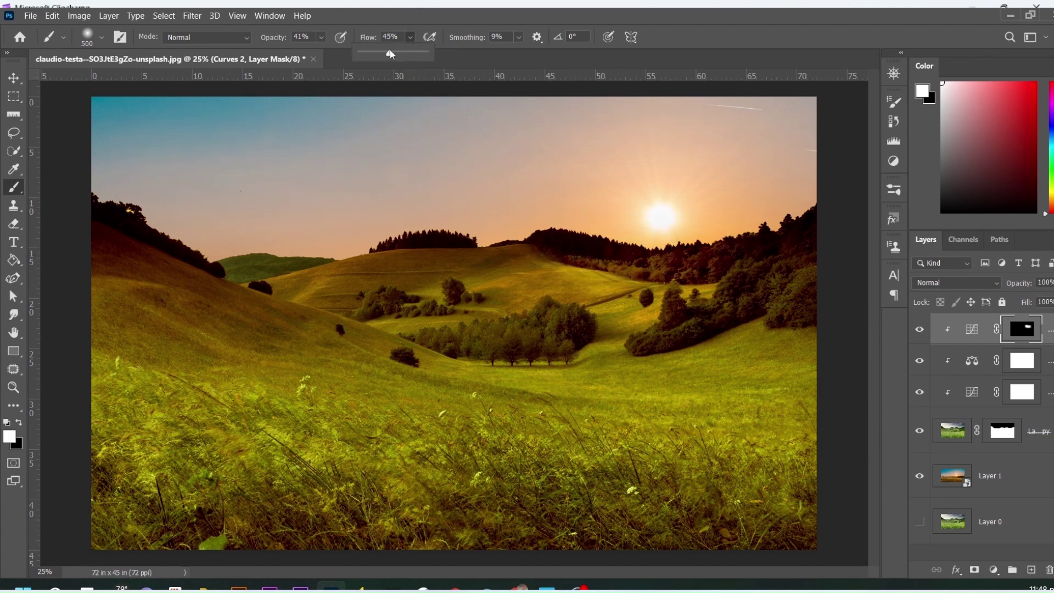
click(894, 102)
click(897, 105)
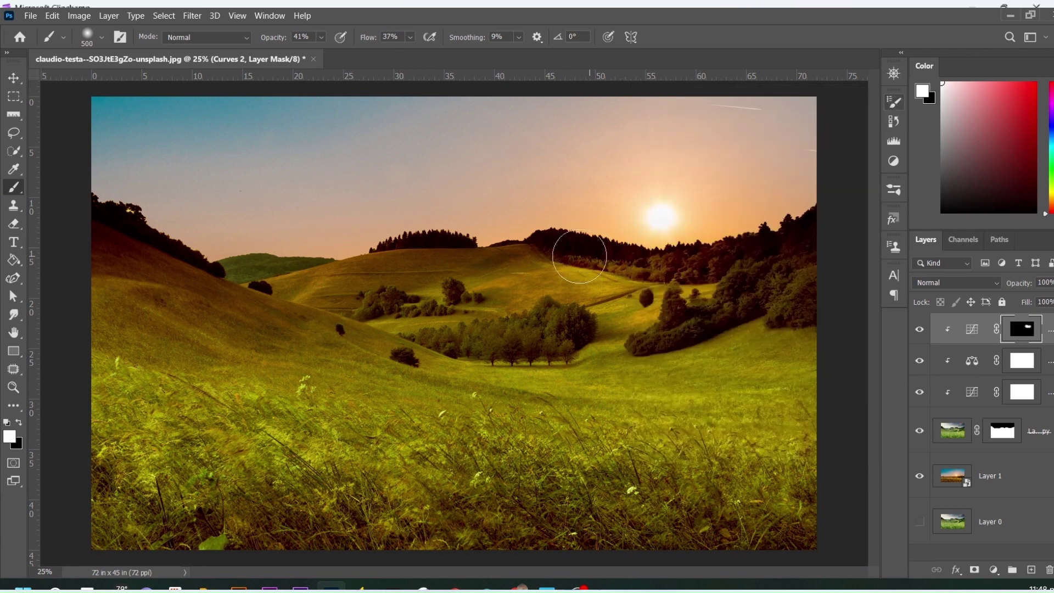
drag(580, 281, 736, 265)
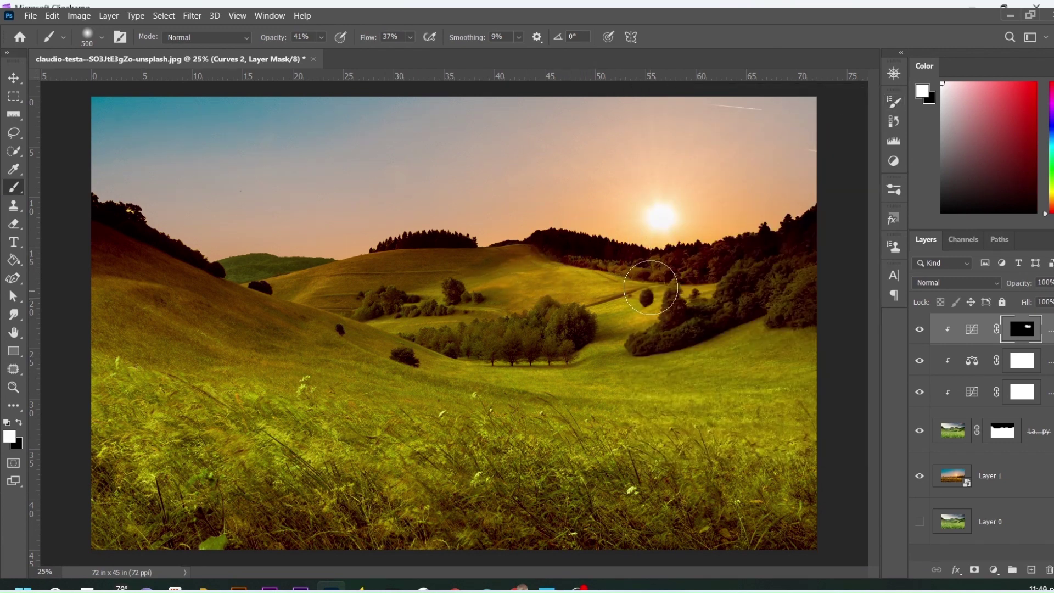
Paint the right-hand treeline at size 300 and the left slope at size 150.
key(bracketleft)
key(bracketleft)
key(bracketleft)
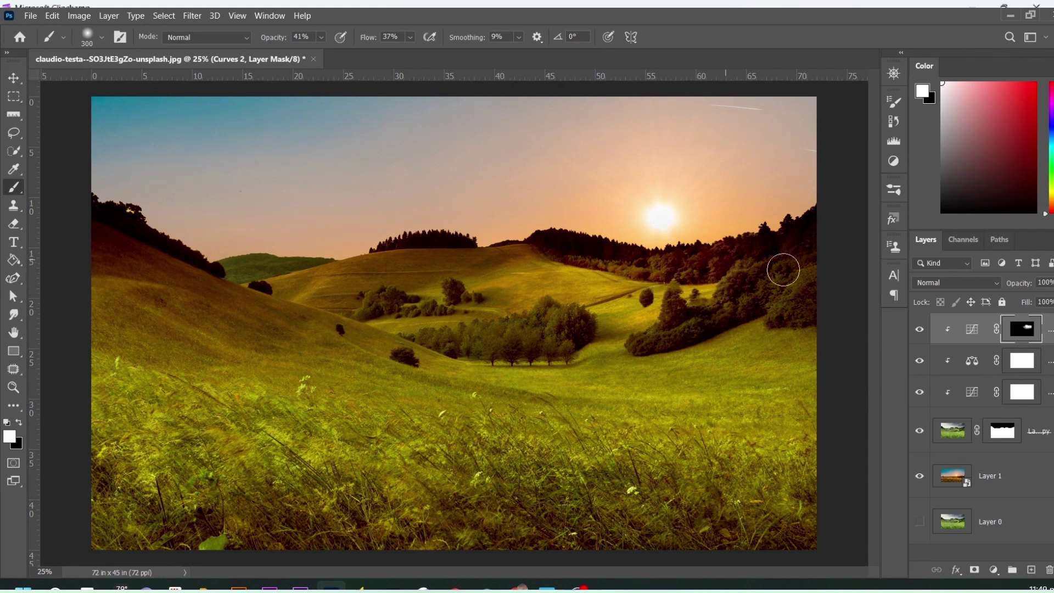
drag(800, 275, 780, 312)
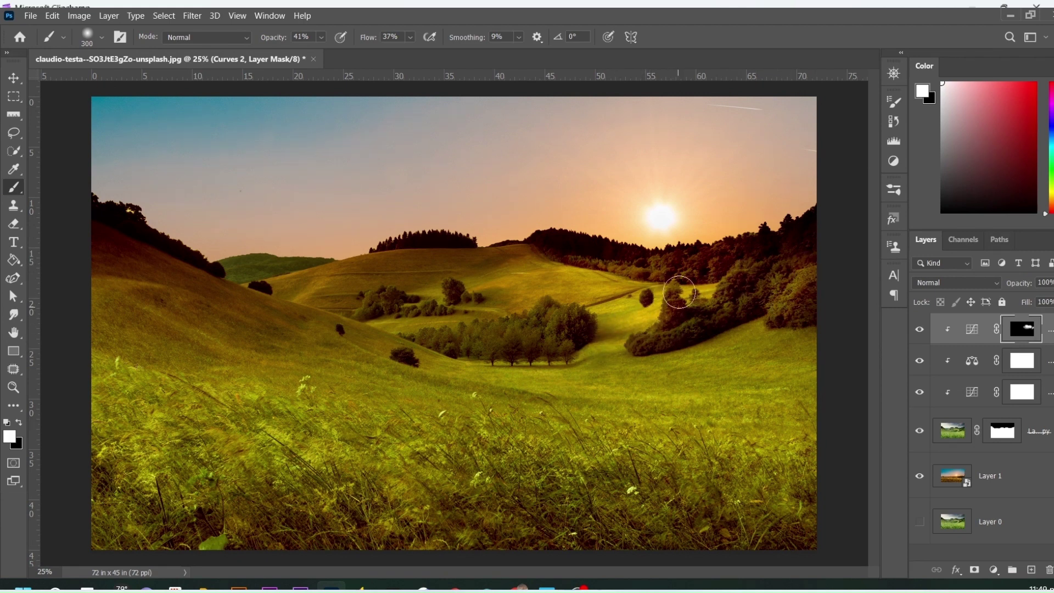
scroll(749, 224, up, 1)
scroll(706, 302, up, 1)
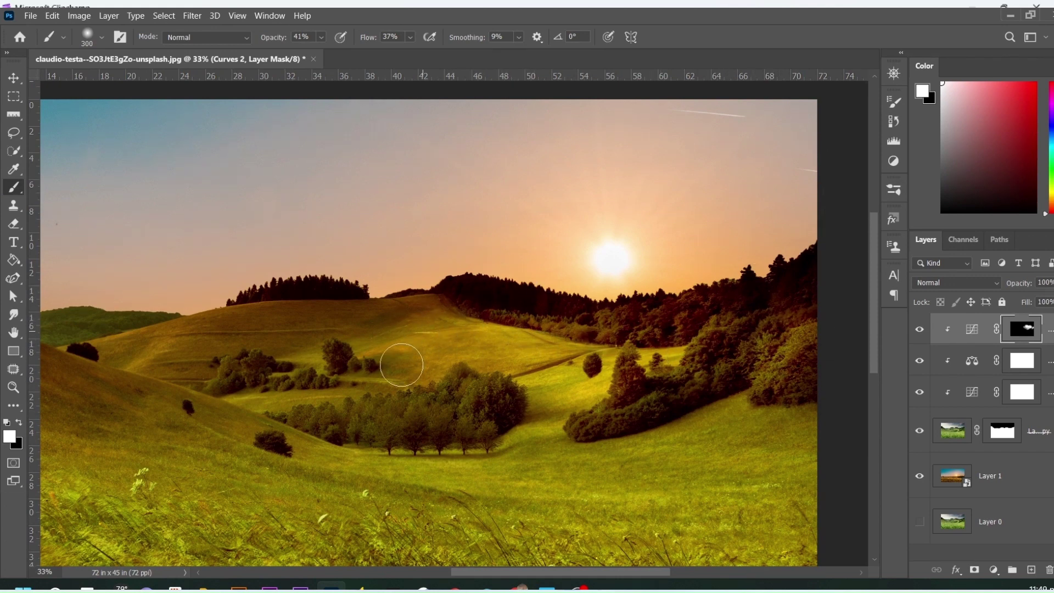
key(bracketleft)
key(bracketleft)
key(bracketleft)
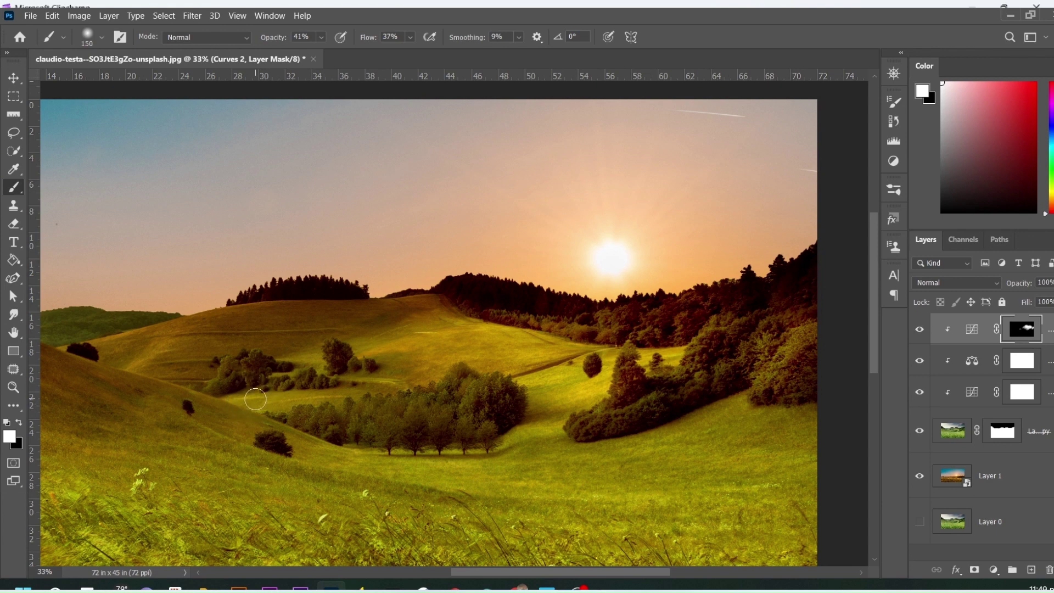
drag(320, 396, 332, 391)
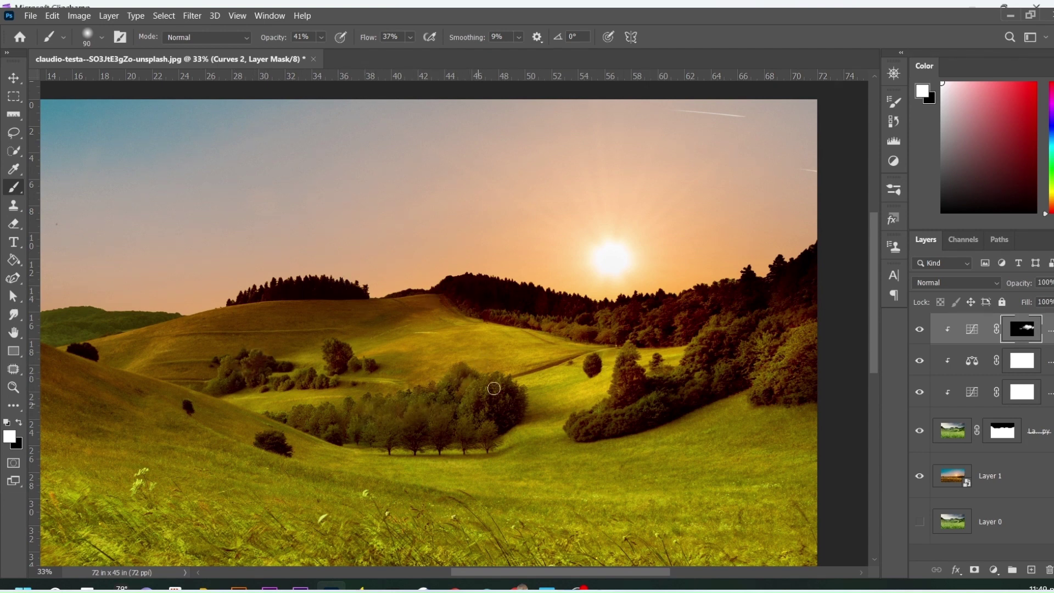
scroll(579, 463, down, 2)
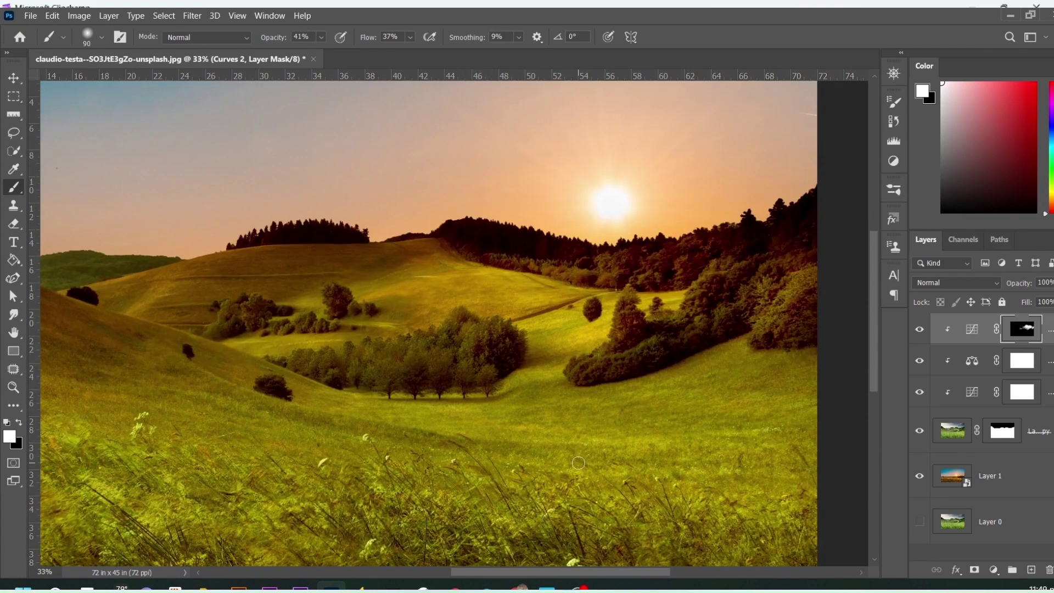
Paint brightening into the foreground grass on the Curves 2 mask, with flow at 56%.
scroll(576, 454, down, 3)
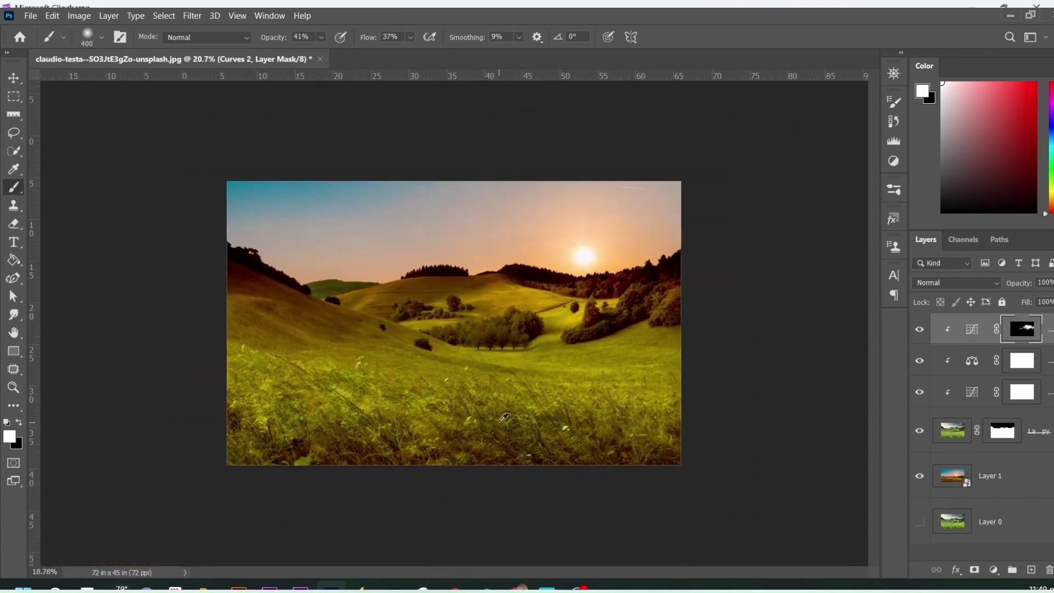
scroll(502, 346, up, 2)
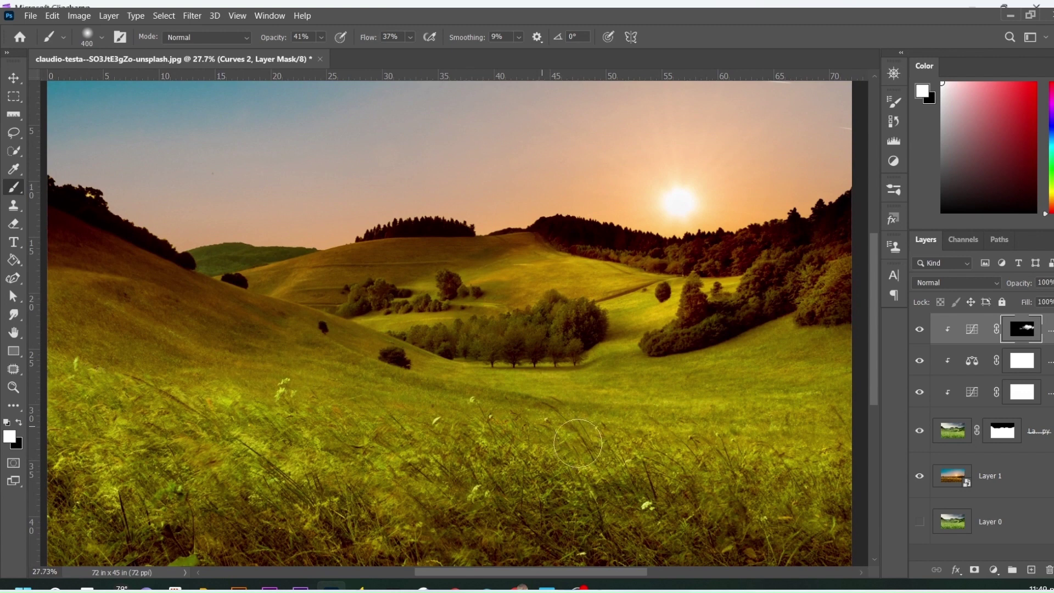
drag(521, 381, 604, 390)
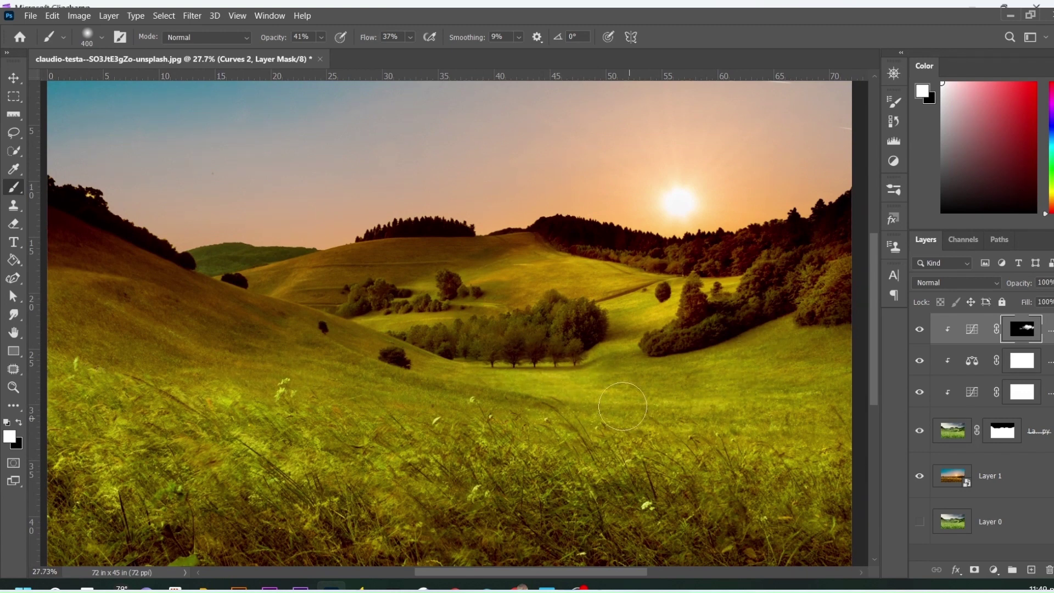
drag(407, 418, 648, 417)
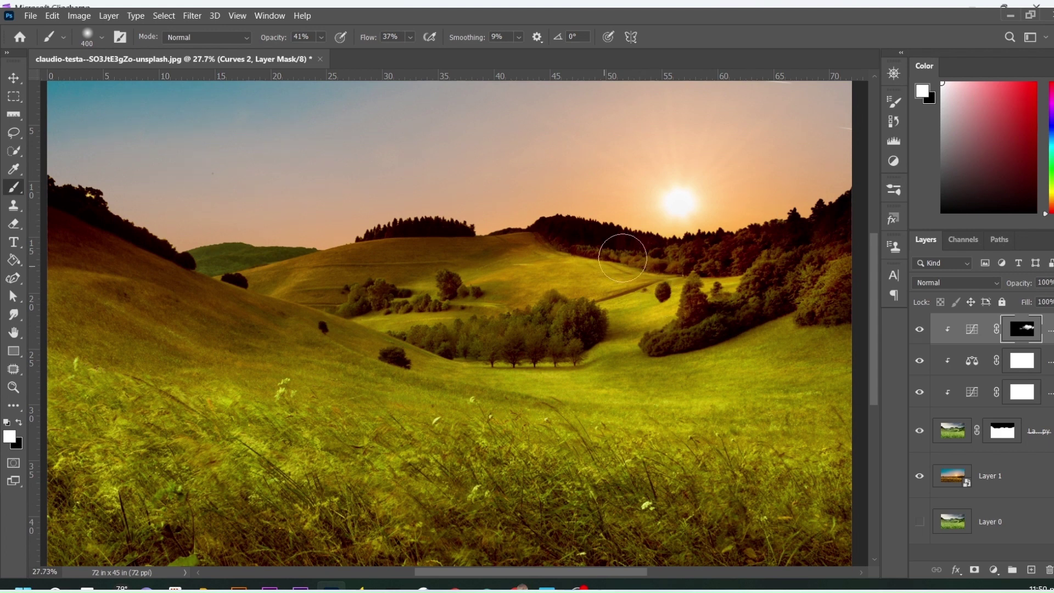
click(410, 39)
drag(430, 55, 432, 55)
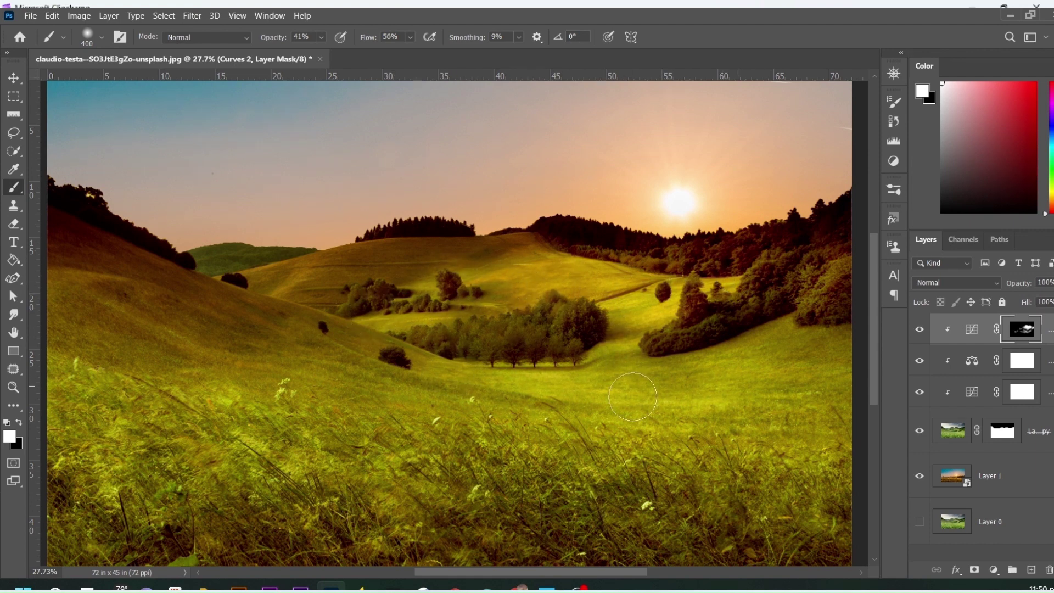
Switch to black with a lower flow and an 800-size brush to refine the mask.
key(x)
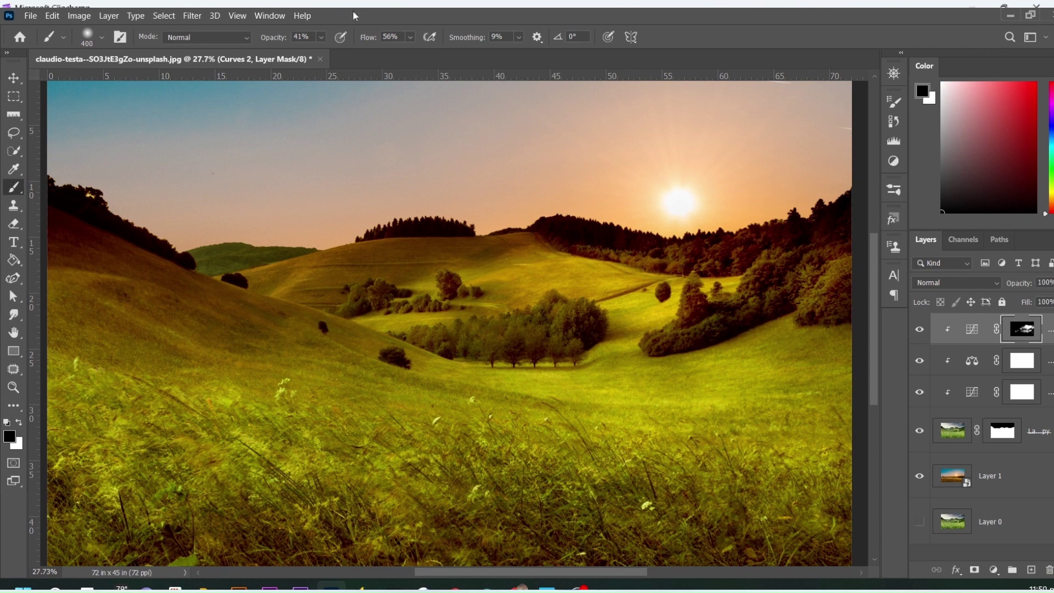
drag(411, 37, 401, 53)
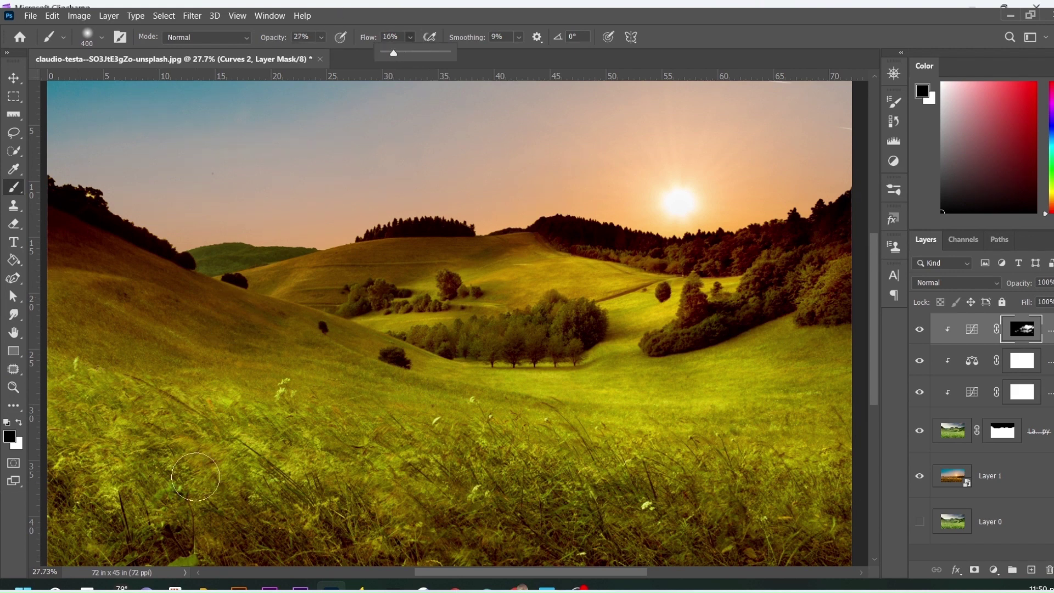
key(bracketright)
key(bracketright)
key(bracketright)
scroll(205, 435, down, 2)
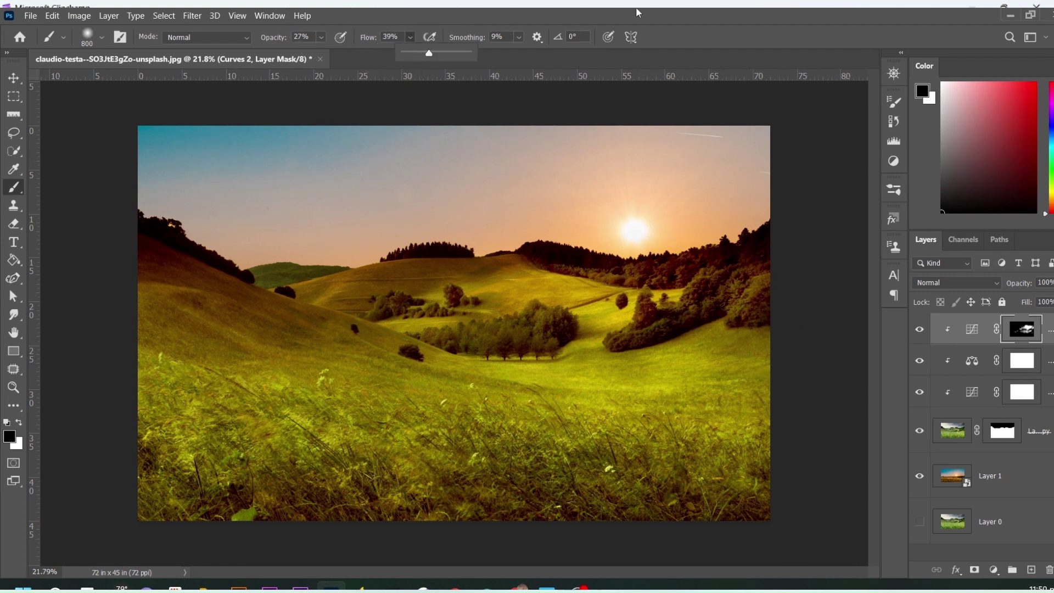
click(520, 37)
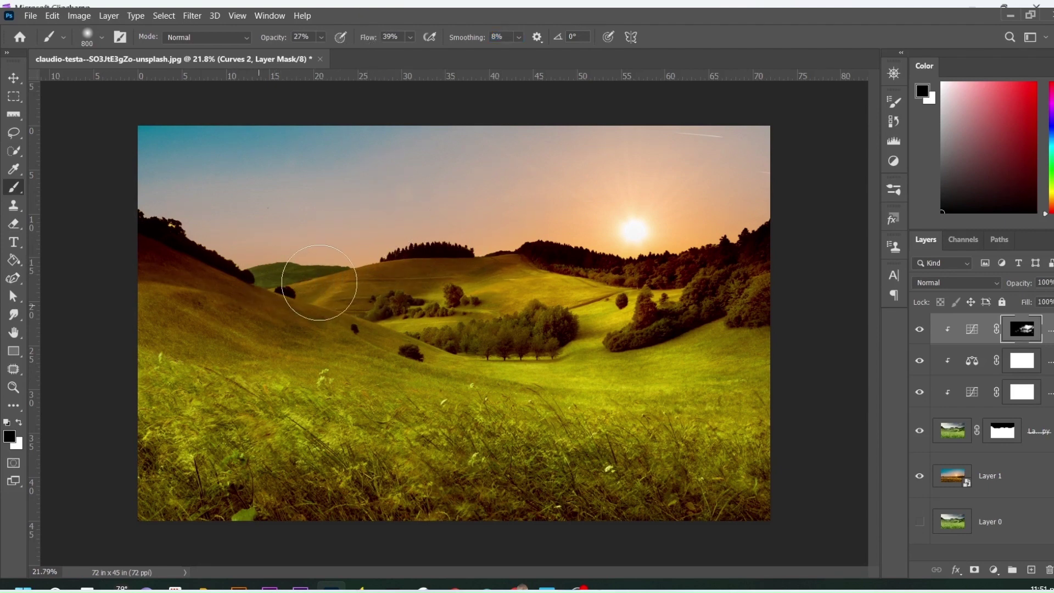
click(12, 79)
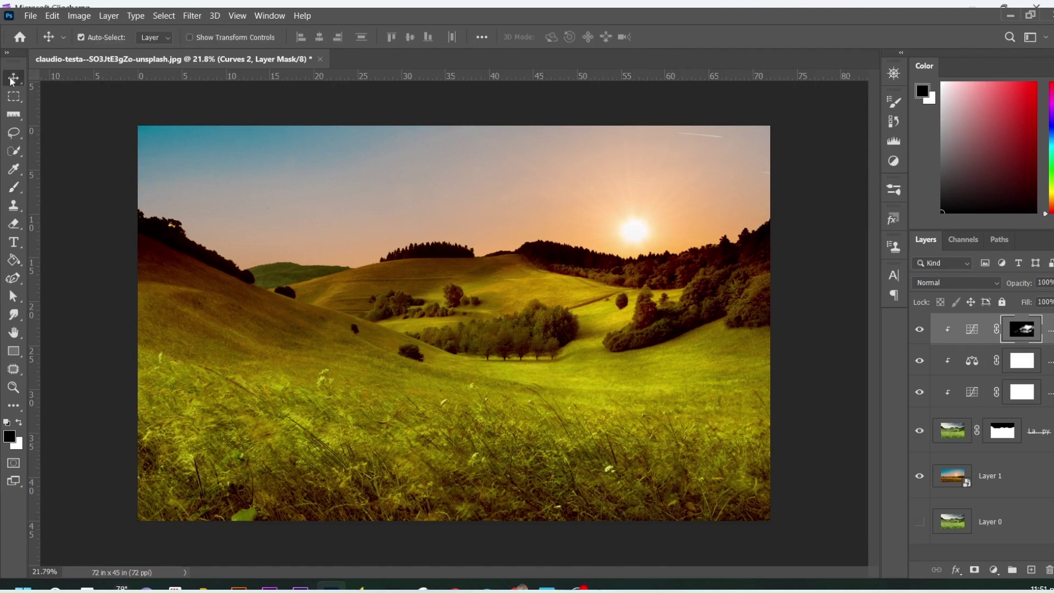
Return to a white brush with opacity 63% and flow 100%.
click(13, 188)
click(18, 423)
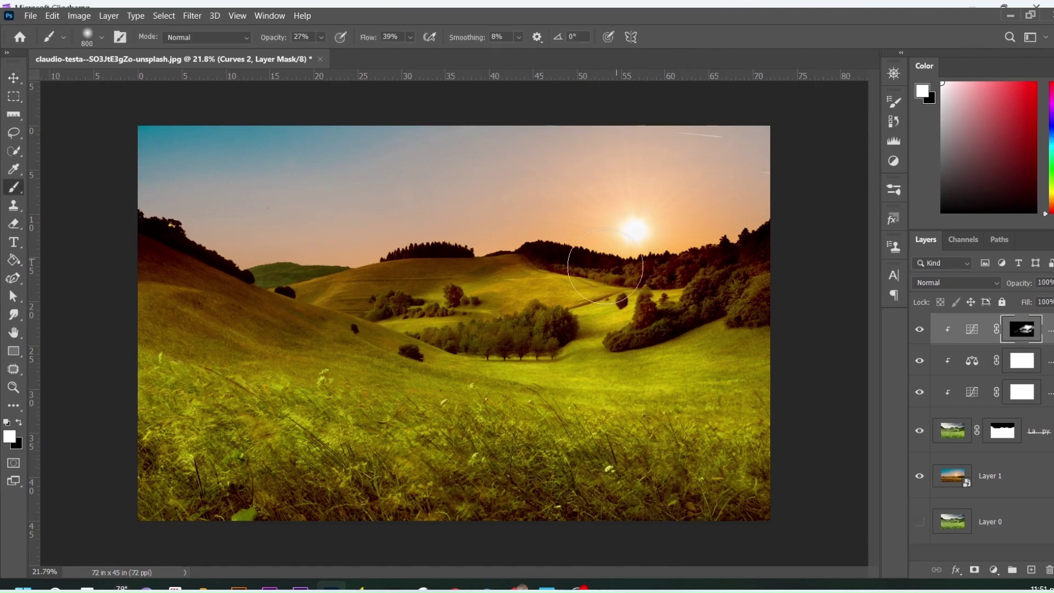
click(321, 36)
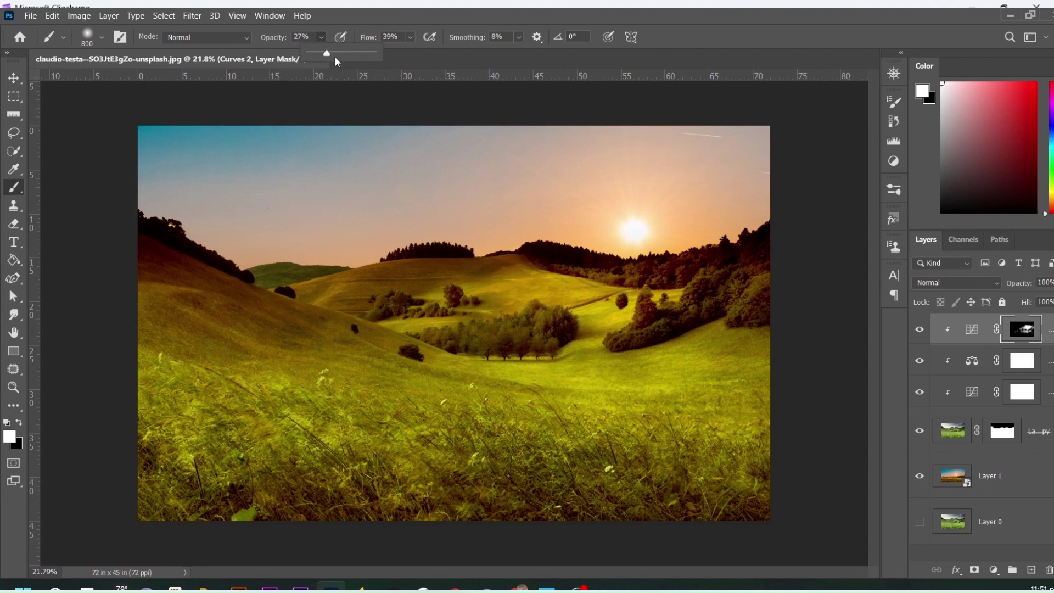
drag(338, 53, 350, 52)
click(609, 287)
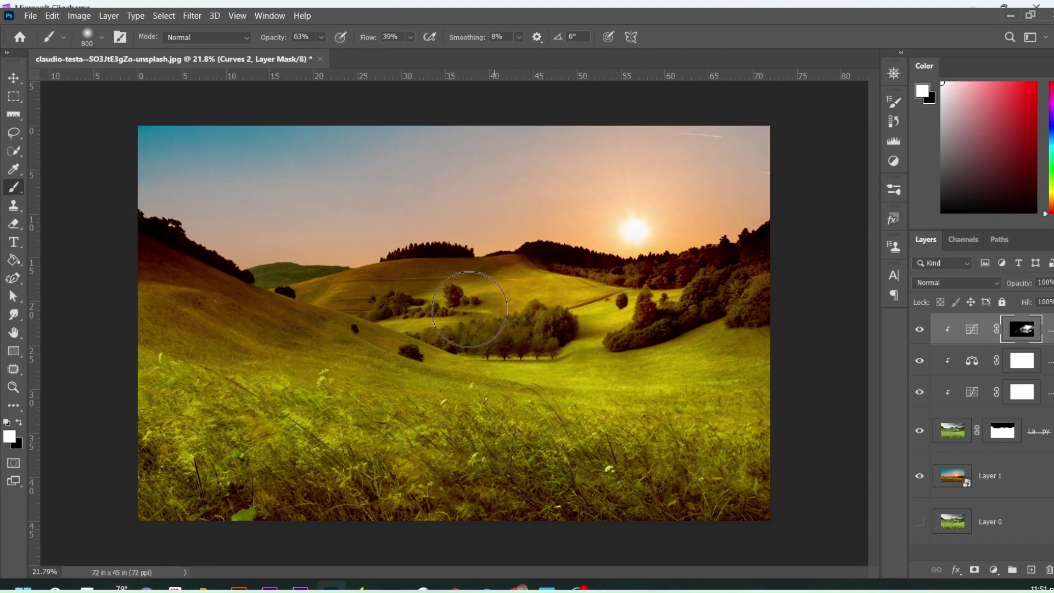
click(411, 37)
drag(417, 53, 450, 53)
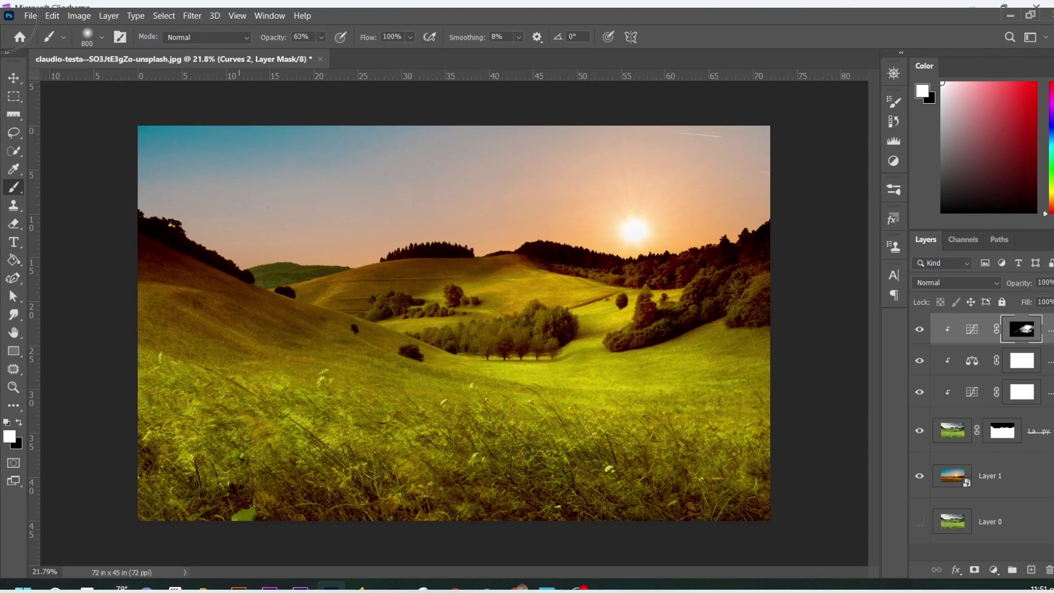
click(14, 78)
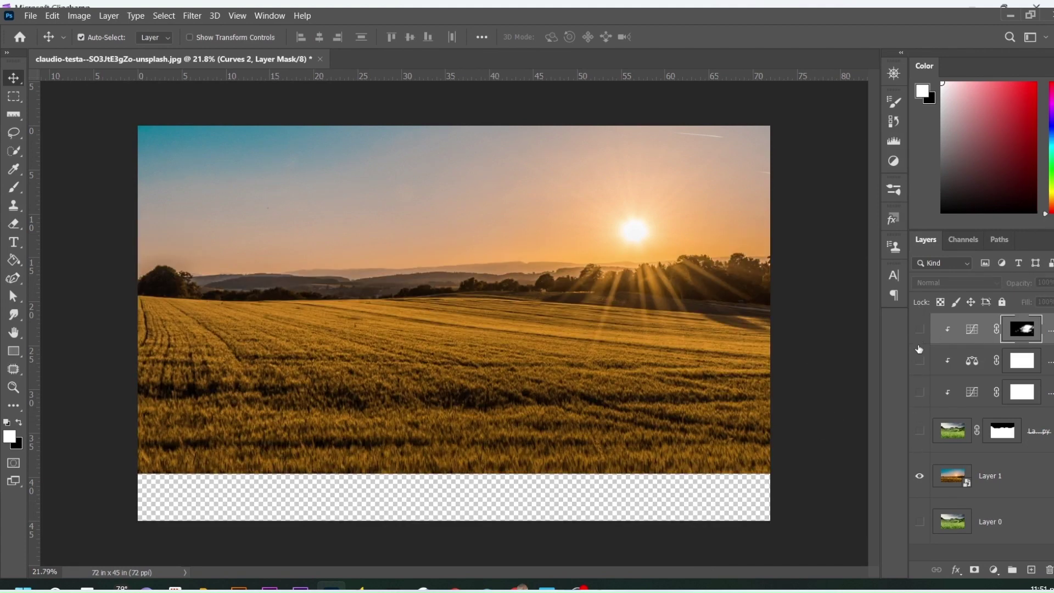
Turn the hills, sunset, Curves 1 and Curves 2 layers back on, comparing with and without the curve.
click(920, 431)
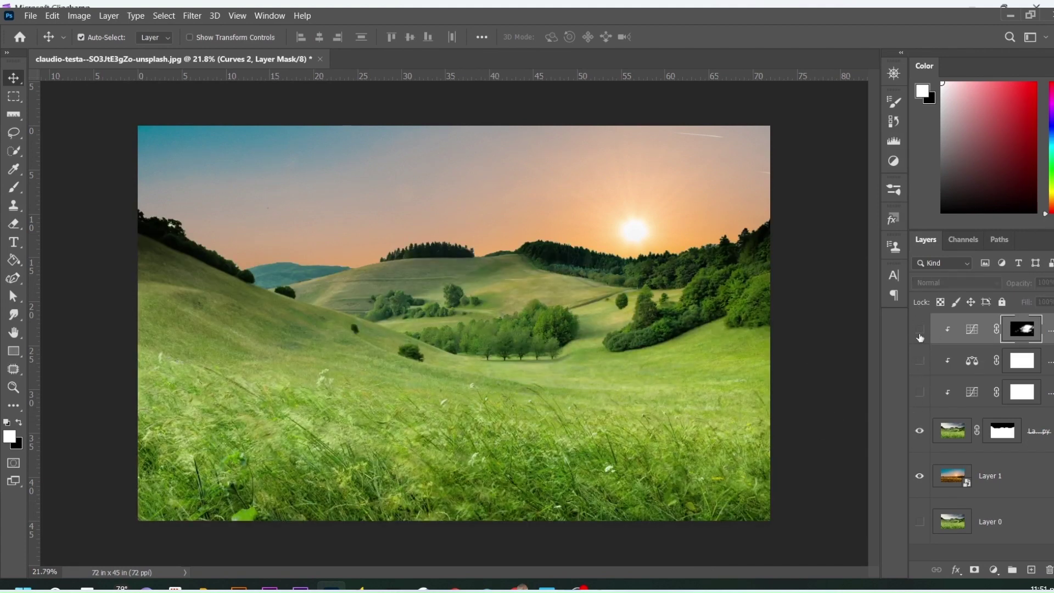
drag(920, 332, 920, 392)
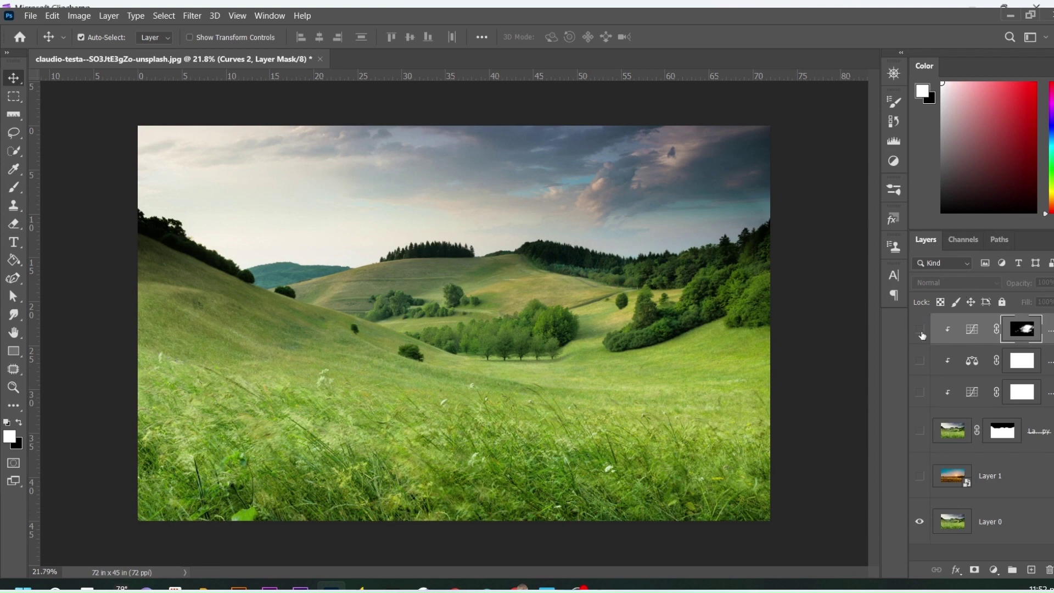
click(921, 476)
click(919, 433)
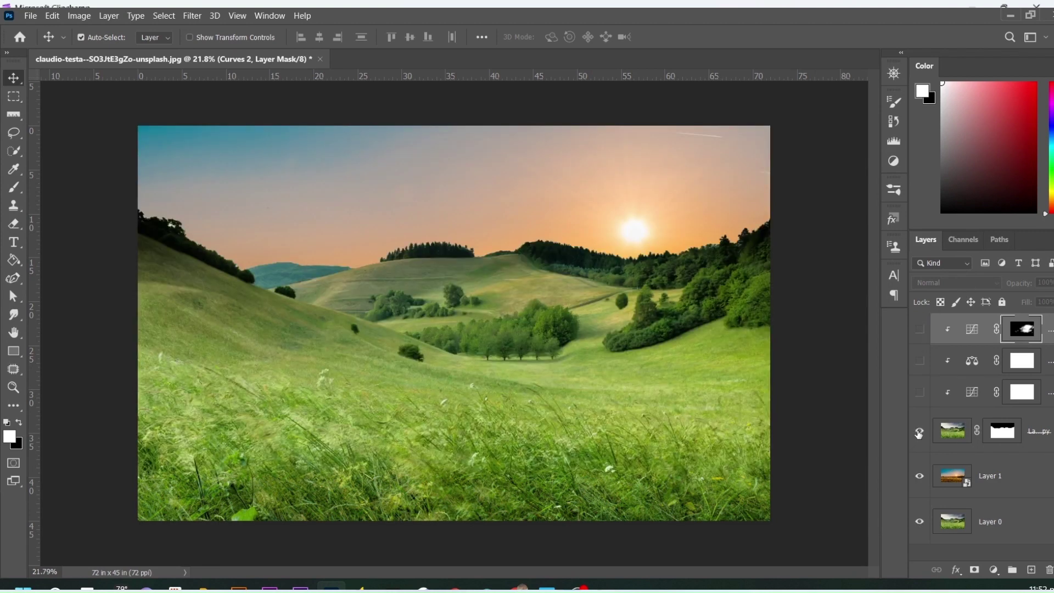
click(921, 393)
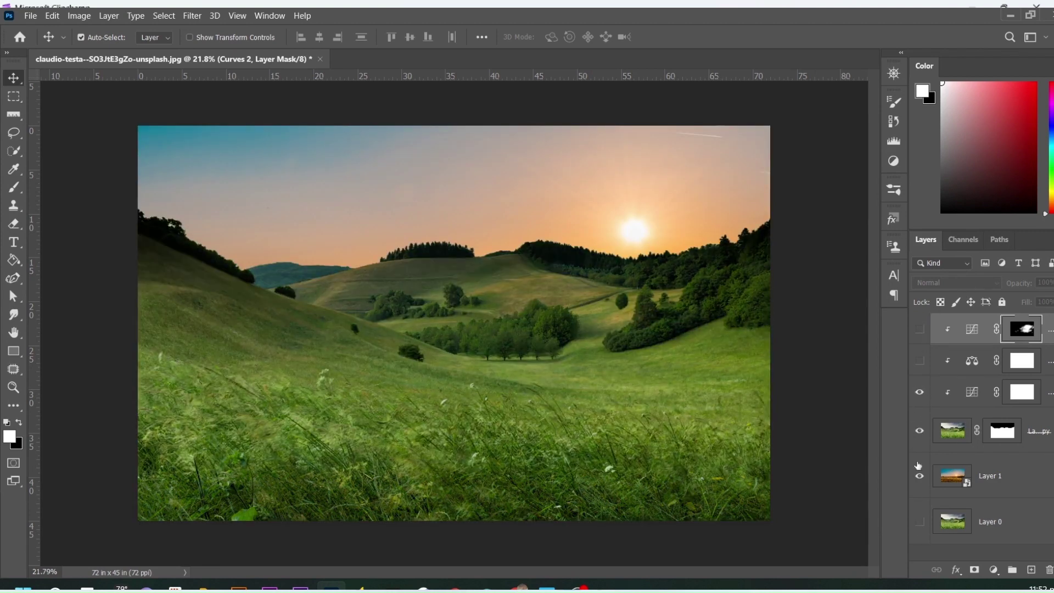
click(920, 392)
click(921, 392)
click(920, 329)
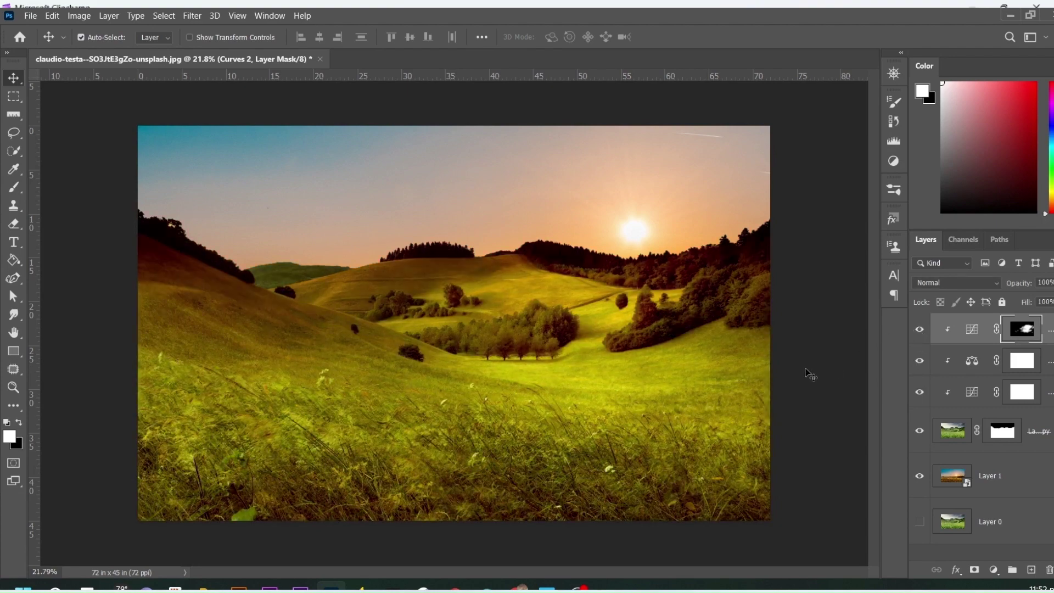